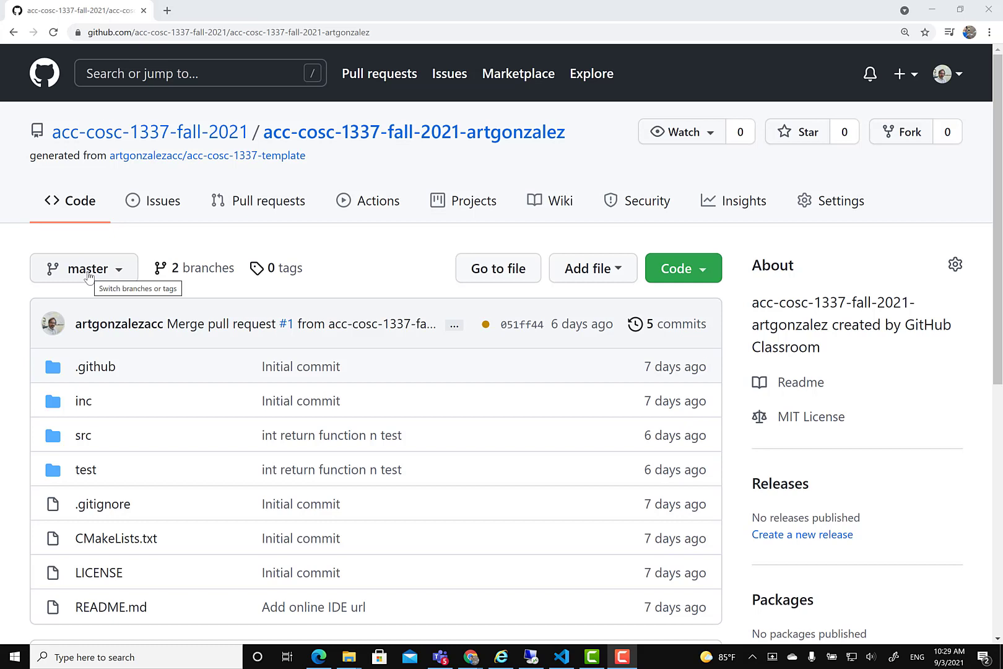
Create the ex-02-expressions branch from master and confirm it appears in the branch list
{"action": "left_click", "coordinate": [119, 270]}
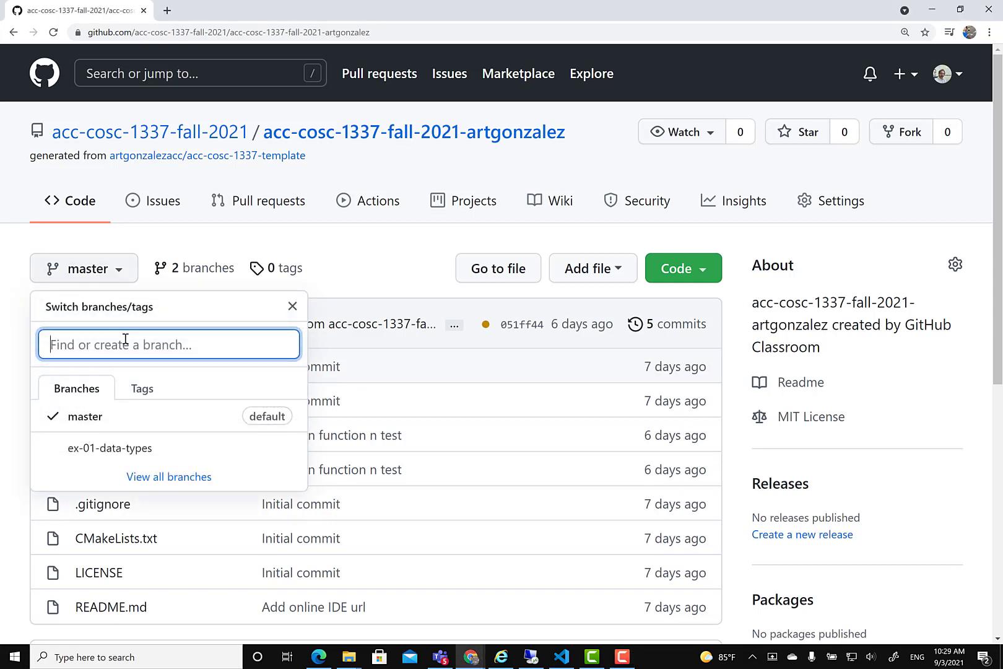
{"action": "type", "text": "ex-02-expressions"}
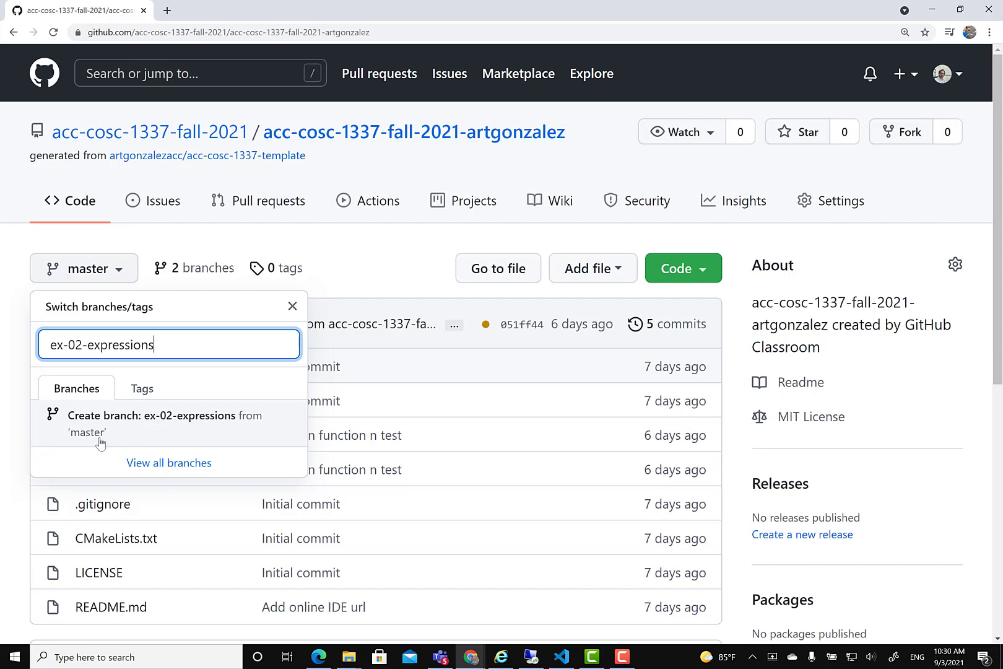
{"action": "left_click", "coordinate": [147, 424]}
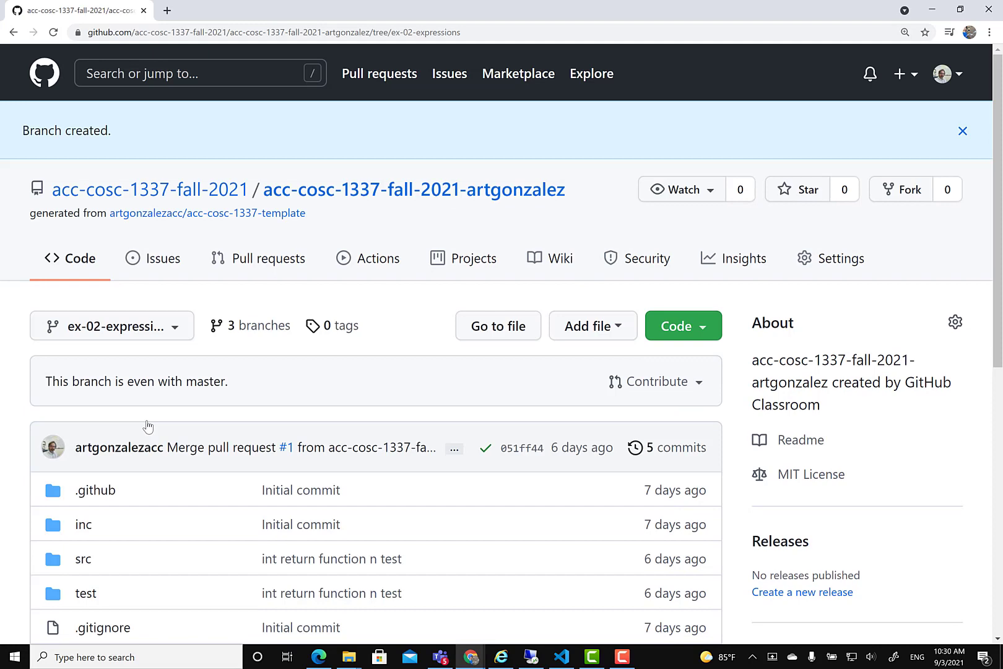
{"action": "scroll", "coordinate": [148, 425], "scroll_direction": "down", "scroll_amount": 1}
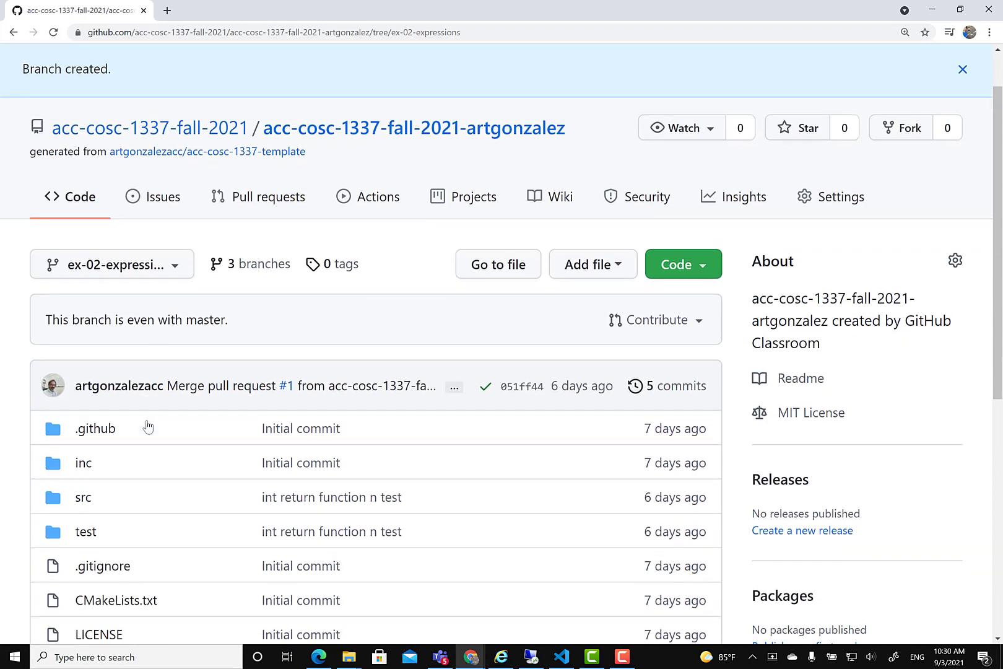
{"action": "left_click", "coordinate": [180, 266]}
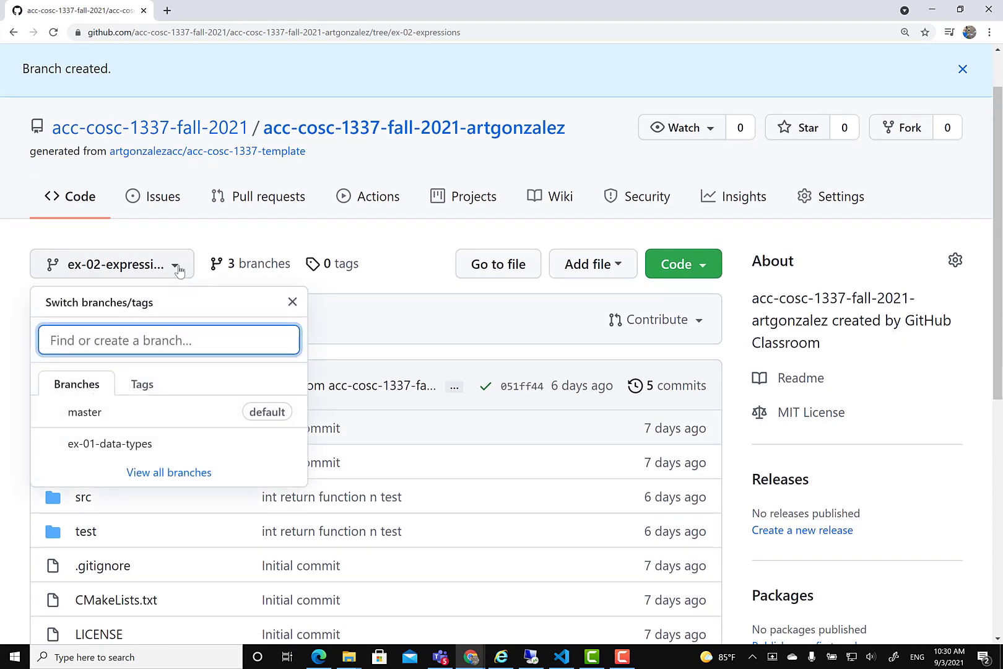
{"action": "left_click", "coordinate": [180, 270]}
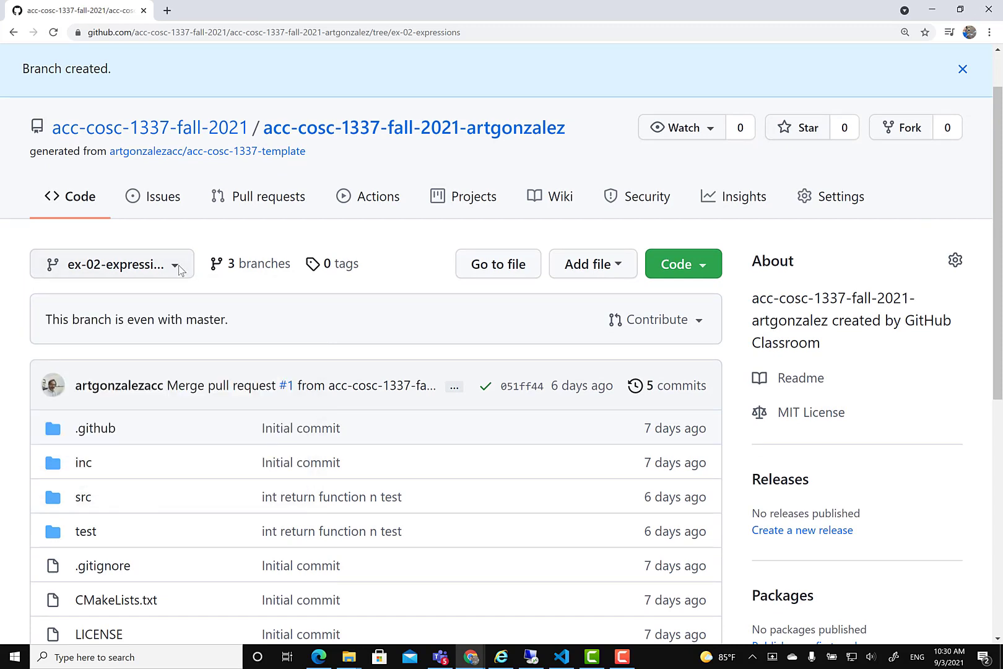
Minimize the browser and switch to the Visual Studio Code course project
{"action": "left_click", "coordinate": [931, 10]}
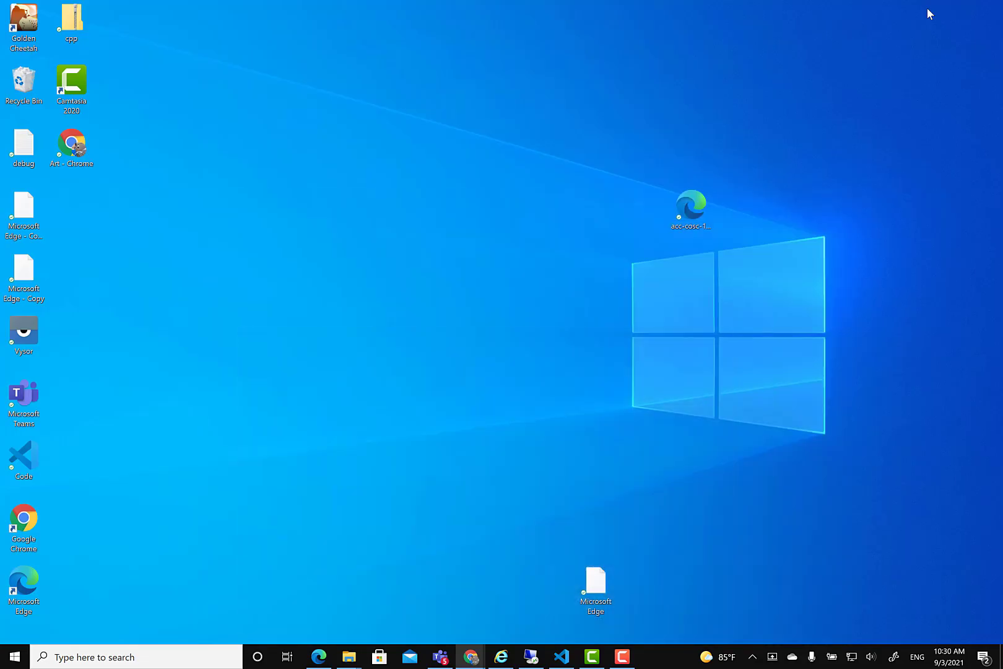
{"action": "left_click", "coordinate": [562, 657]}
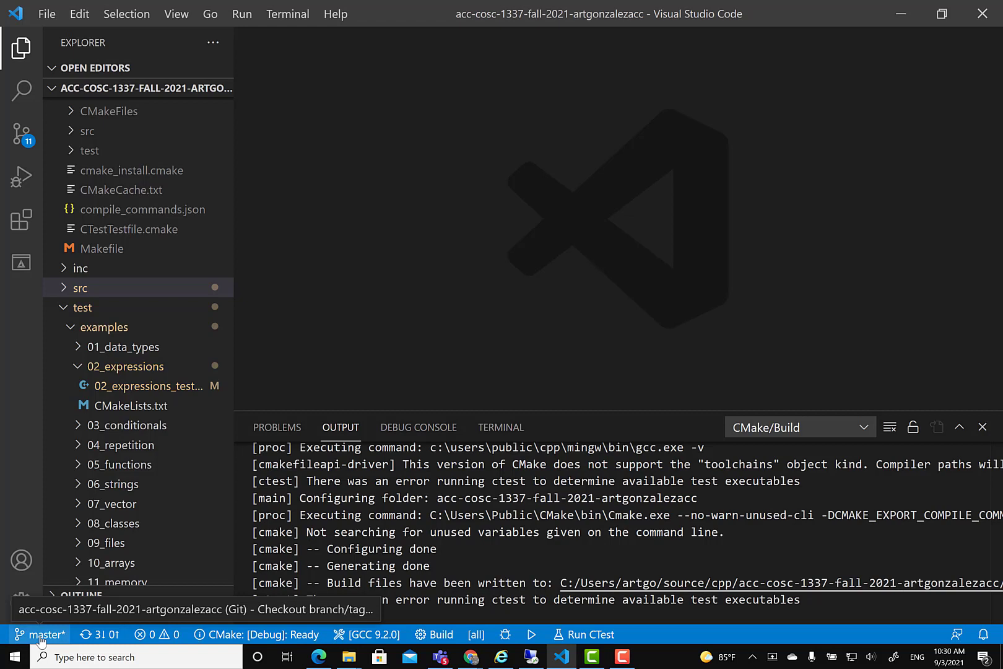
Check out origin/ex-02-expressions from the status bar branch list
{"action": "left_click", "coordinate": [43, 635]}
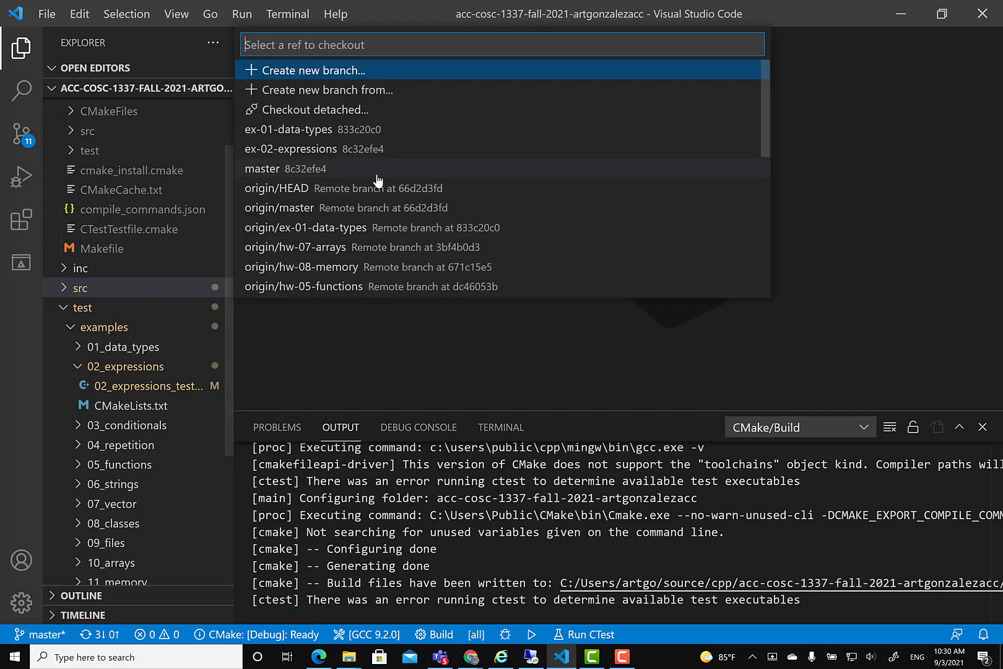
{"action": "scroll", "coordinate": [377, 180], "scroll_direction": "down", "scroll_amount": 2}
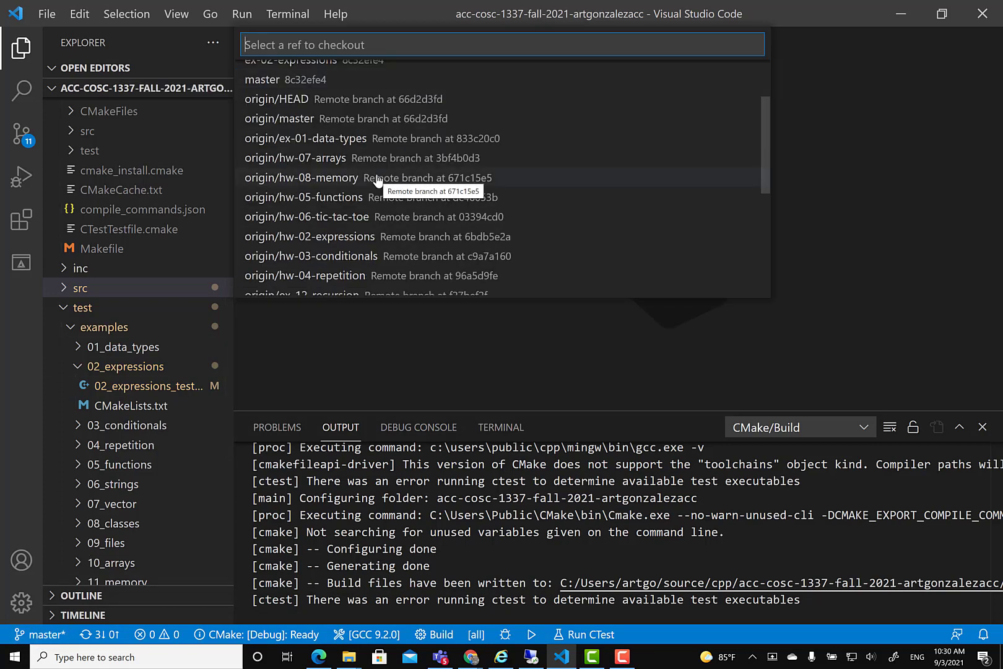
{"action": "scroll", "coordinate": [377, 180], "scroll_direction": "down", "scroll_amount": 3}
{"action": "scroll", "coordinate": [378, 181], "scroll_direction": "down", "scroll_amount": 4}
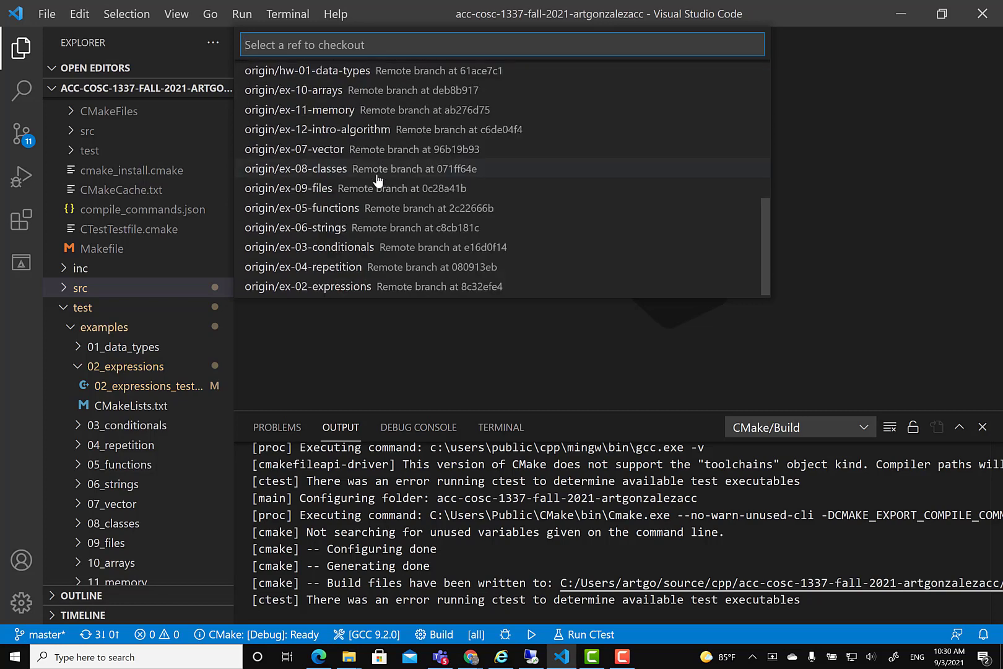
{"action": "left_click", "coordinate": [328, 287]}
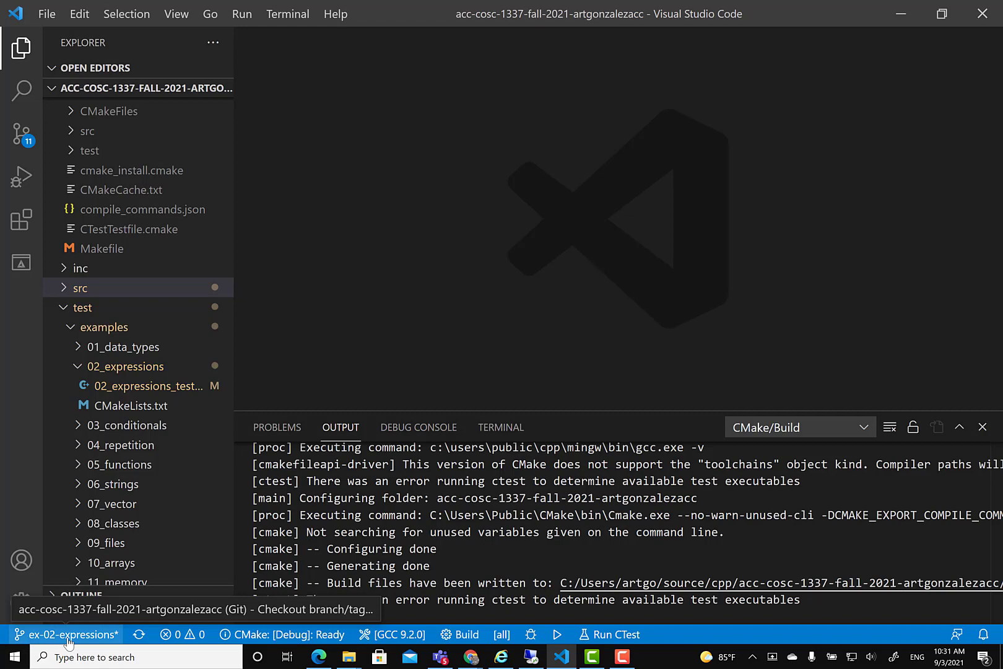
Show the CMake project outline with src expanded into examples and homework
{"action": "left_click", "coordinate": [64, 308]}
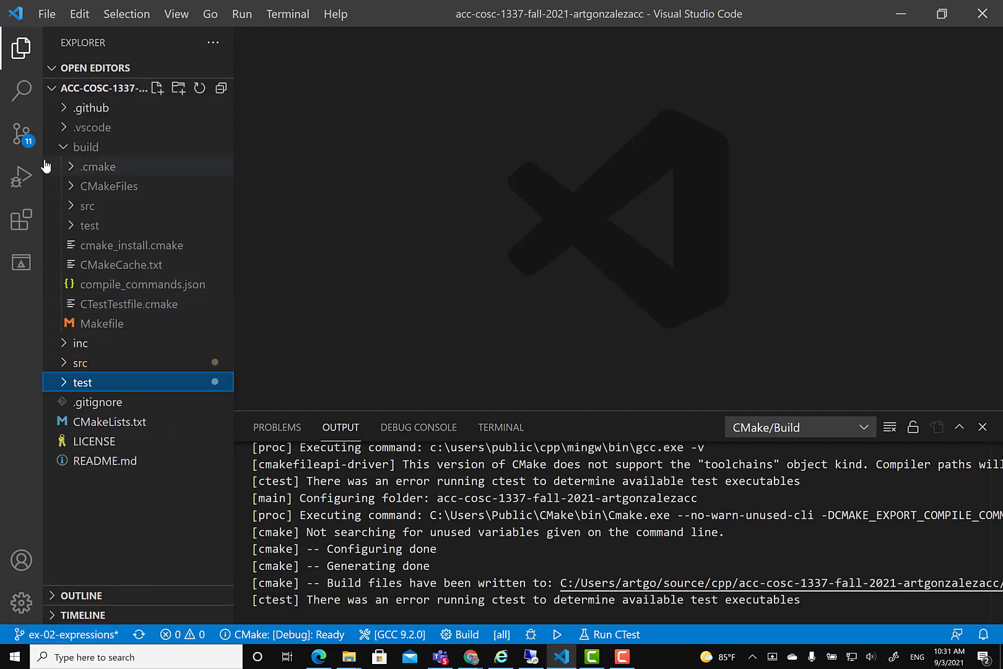
{"action": "left_click", "coordinate": [22, 263]}
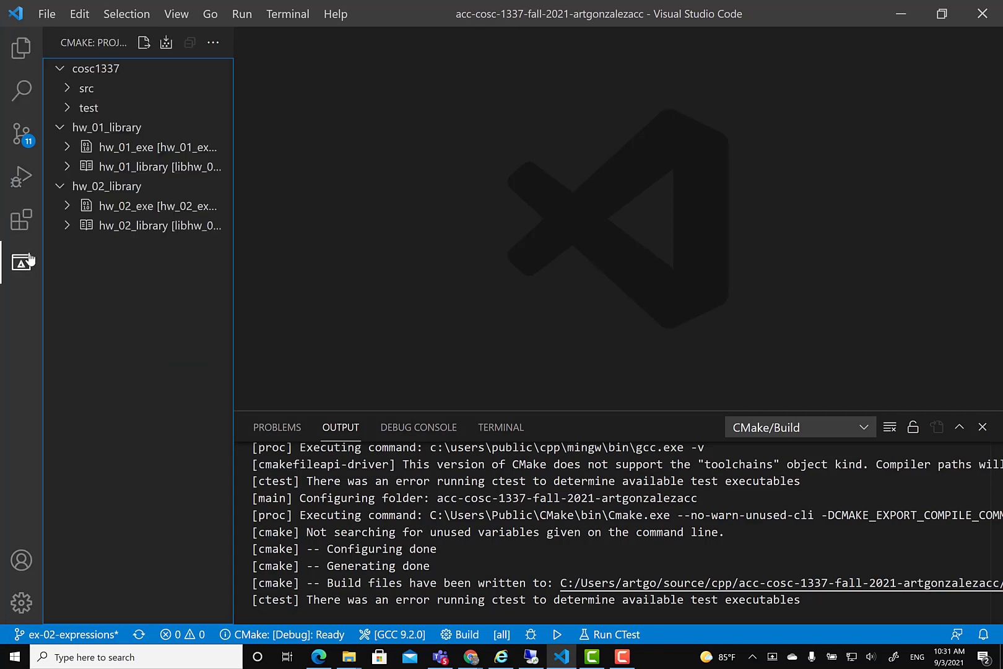
{"action": "left_click", "coordinate": [68, 88]}
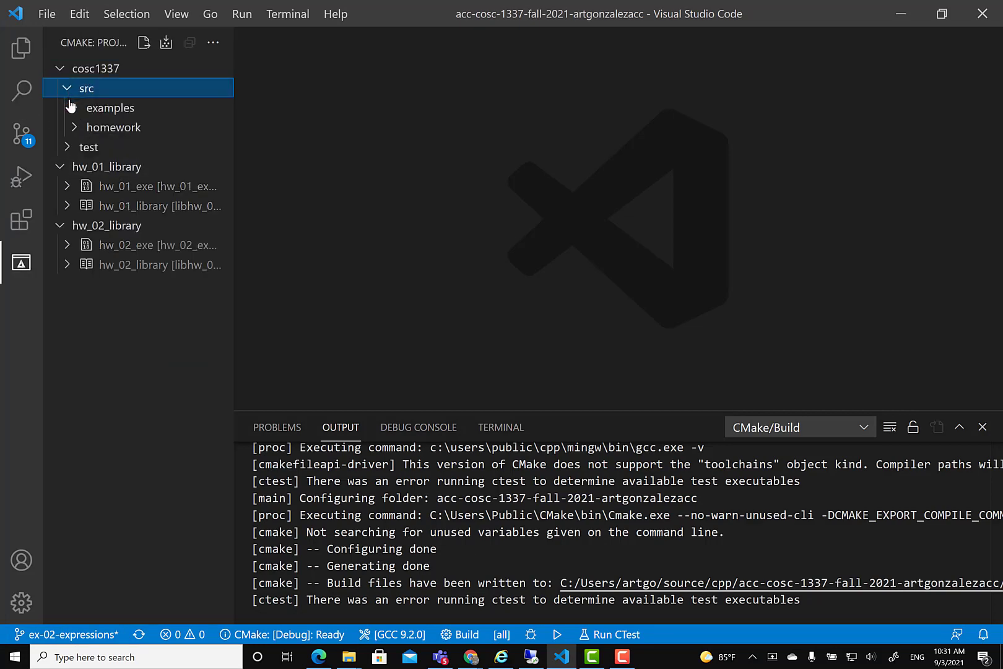
{"action": "left_click", "coordinate": [72, 107]}
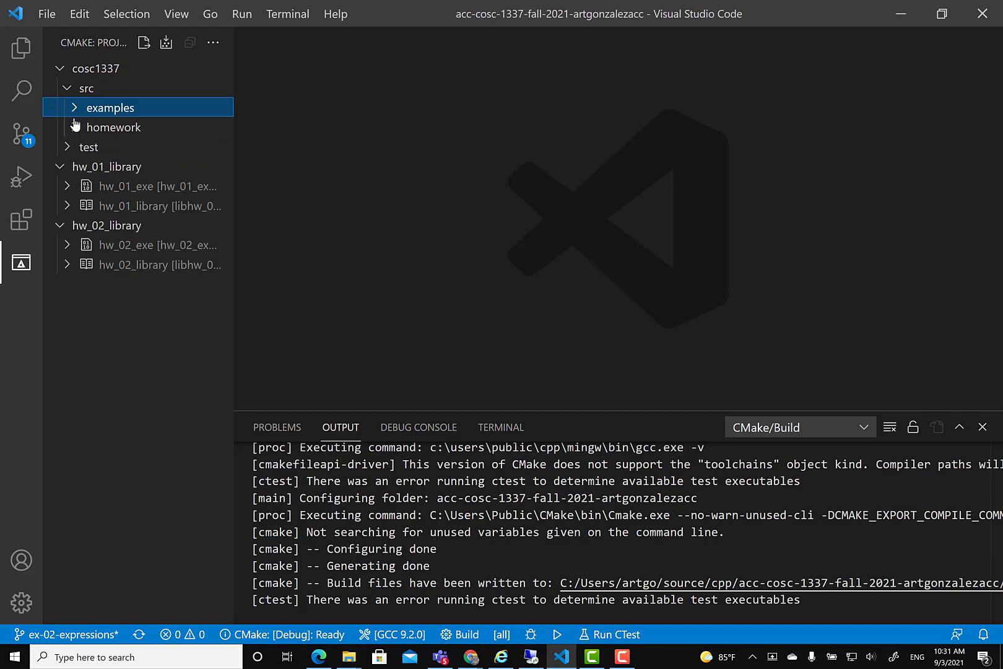
{"action": "left_click", "coordinate": [76, 128]}
{"action": "left_click", "coordinate": [75, 128]}
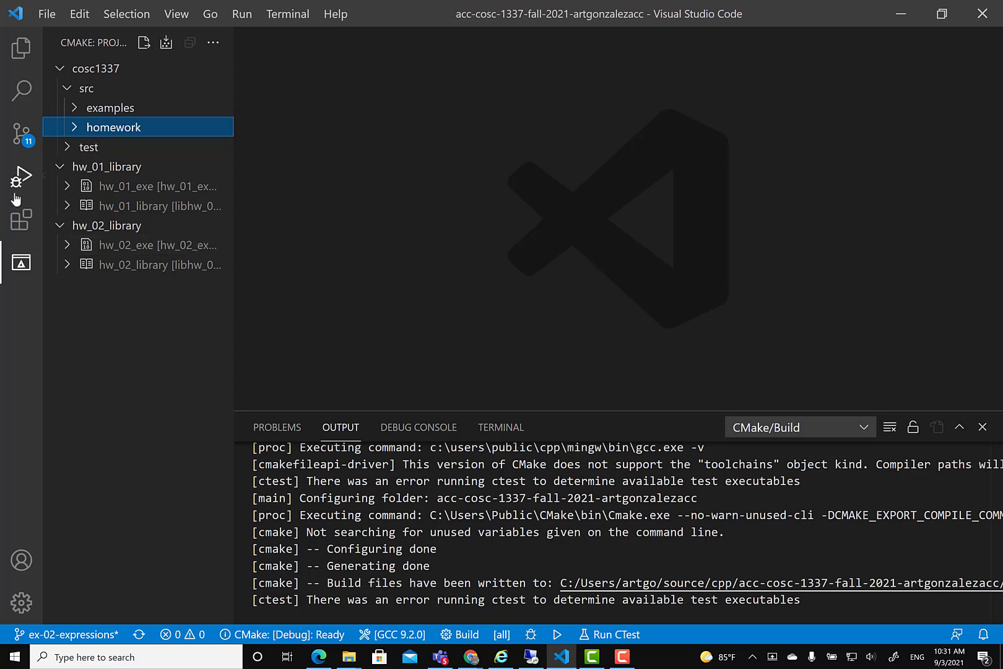
Review the diffs of both changed main.cpp files, including 03_overflow, then close them
{"action": "left_click", "coordinate": [21, 134]}
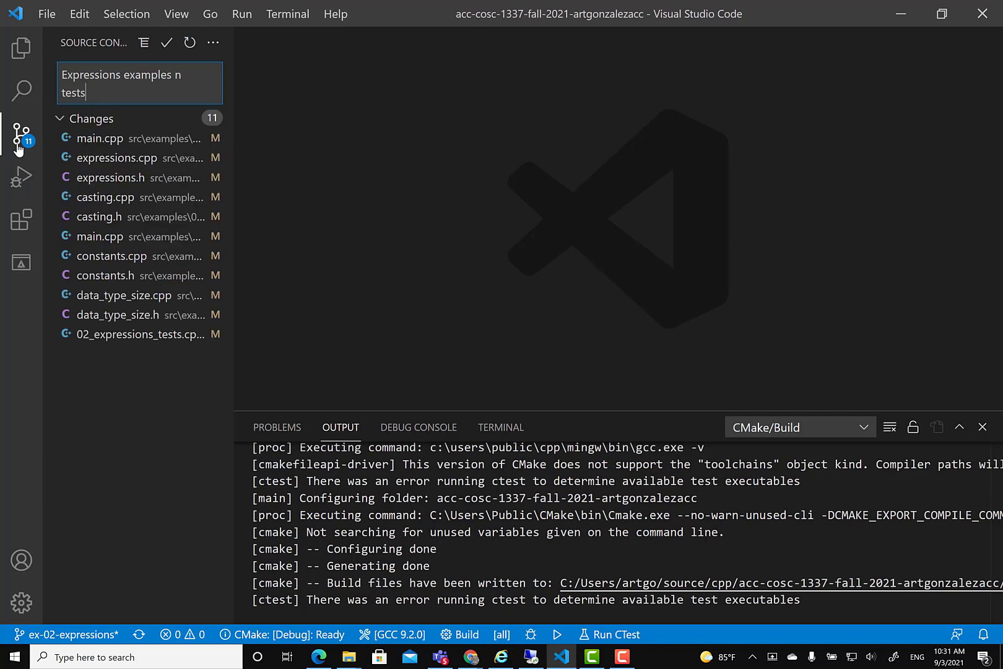
{"action": "left_click", "coordinate": [76, 138]}
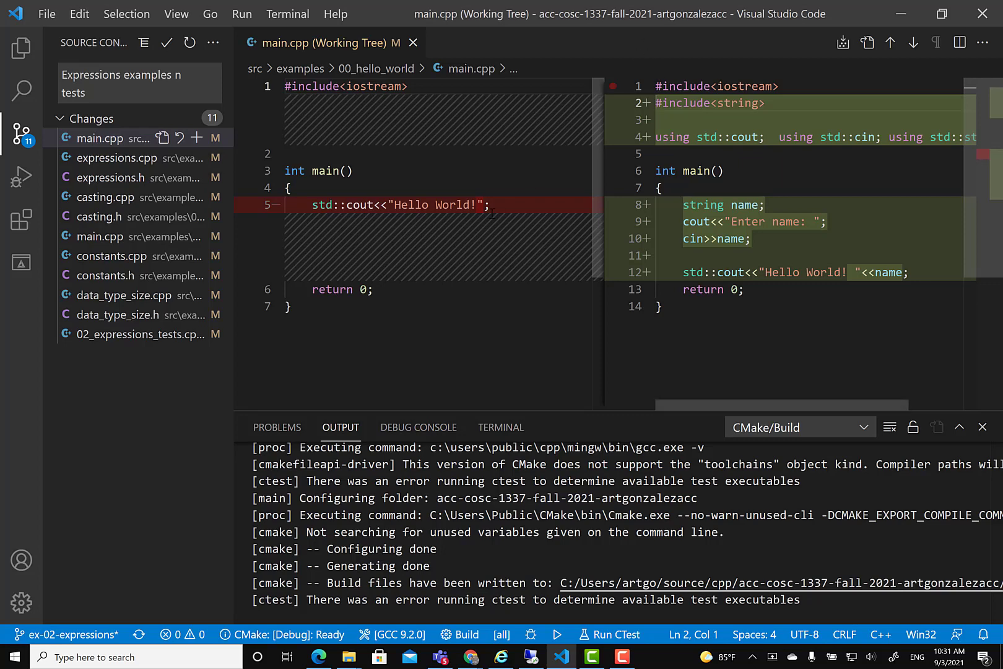
{"action": "left_click", "coordinate": [414, 43]}
{"action": "left_click", "coordinate": [101, 236]}
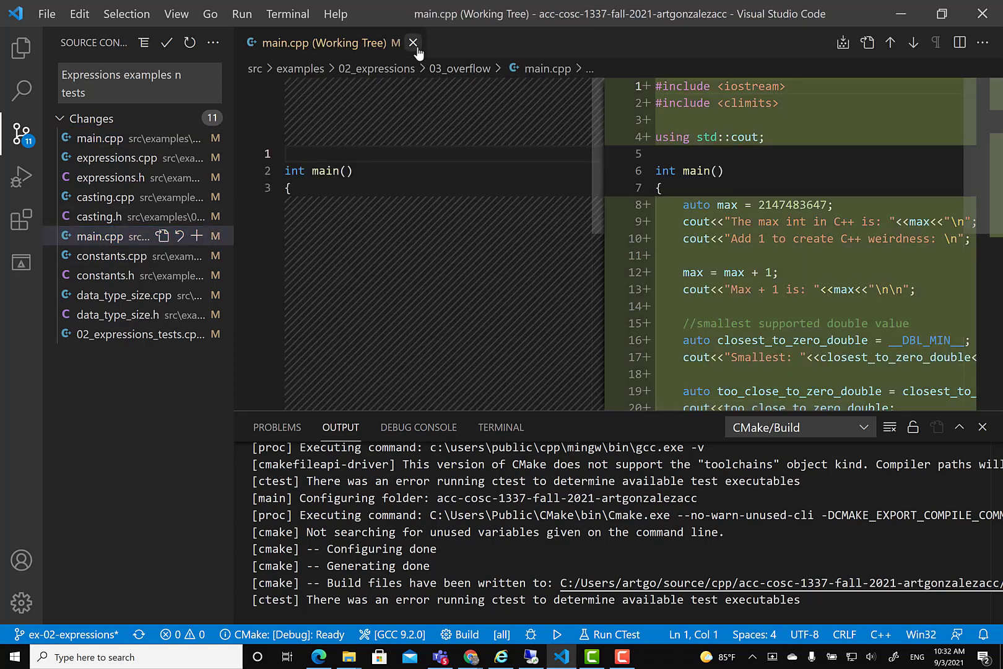
{"action": "left_click", "coordinate": [414, 43]}
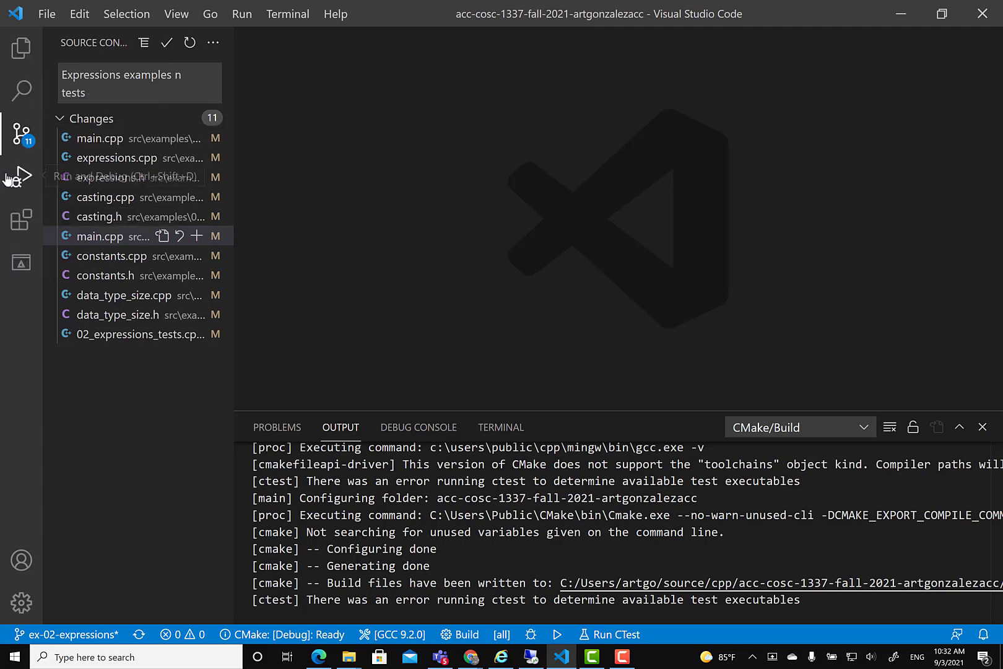
Select the commit message and widen the side panel to show full file paths, then narrow it
{"action": "left_click", "coordinate": [22, 135]}
{"action": "left_click", "coordinate": [22, 135]}
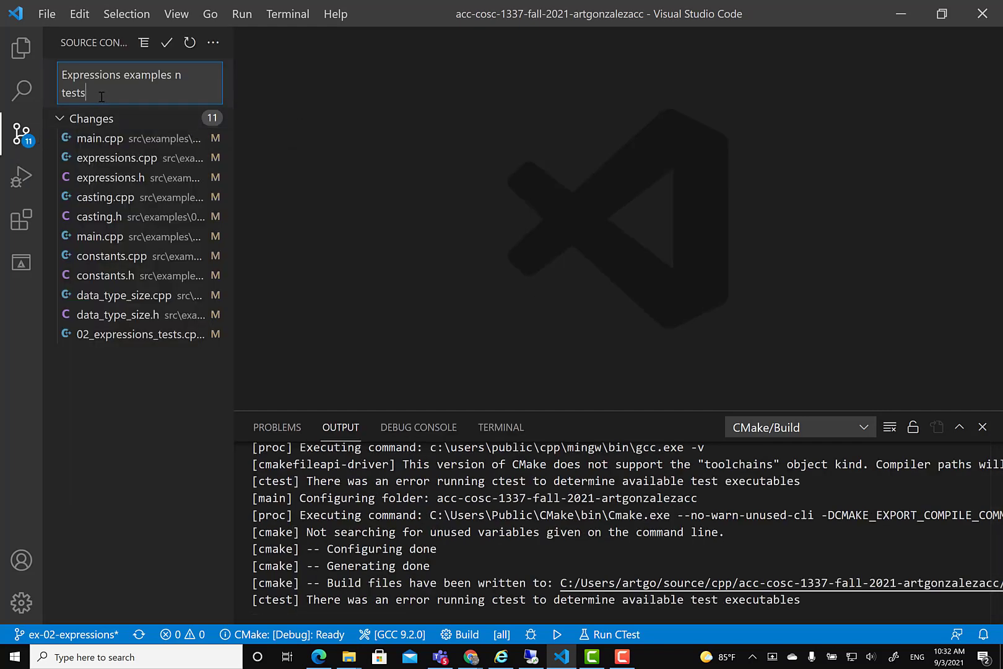
{"action": "left_click_drag", "start_coordinate": [88, 93], "coordinate": [62, 77]}
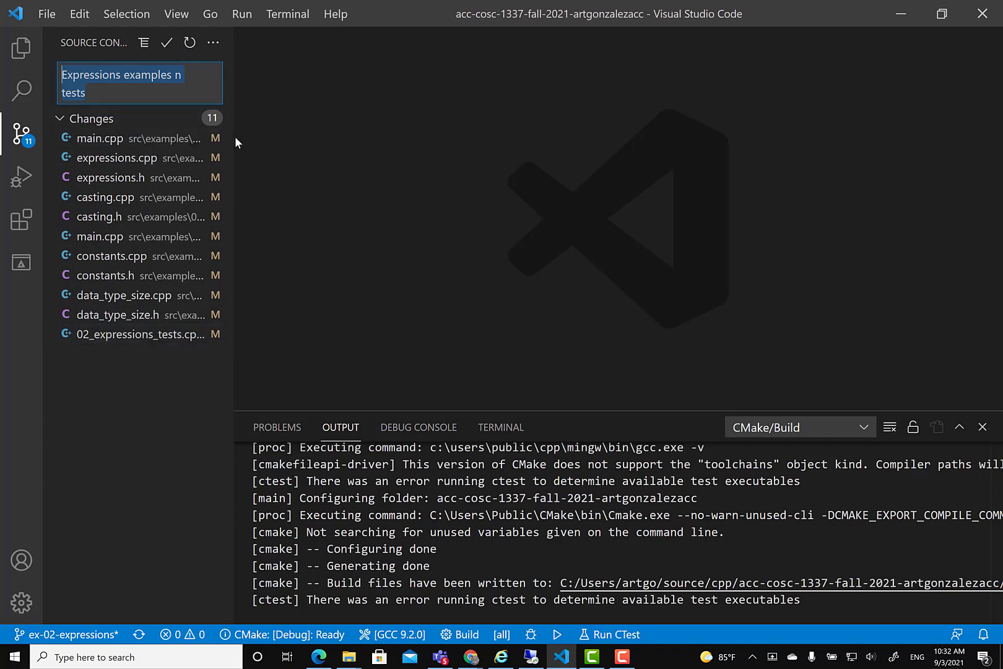
{"action": "left_click_drag", "start_coordinate": [233, 138], "coordinate": [482, 158]}
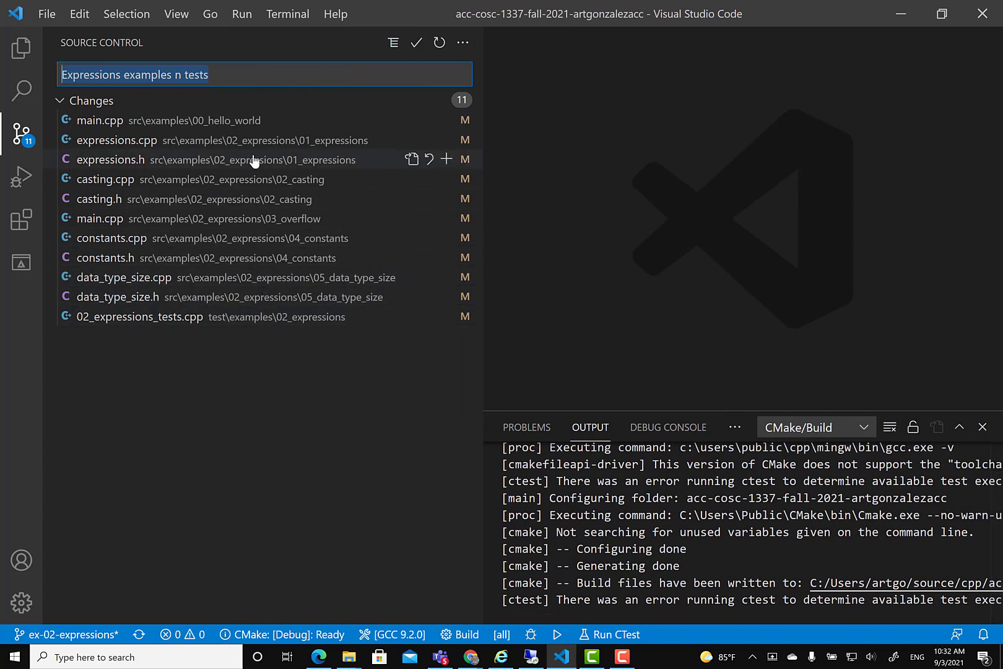
{"action": "mouse_move", "coordinate": [110, 177]}
{"action": "left_click_drag", "start_coordinate": [485, 155], "coordinate": [243, 184]}
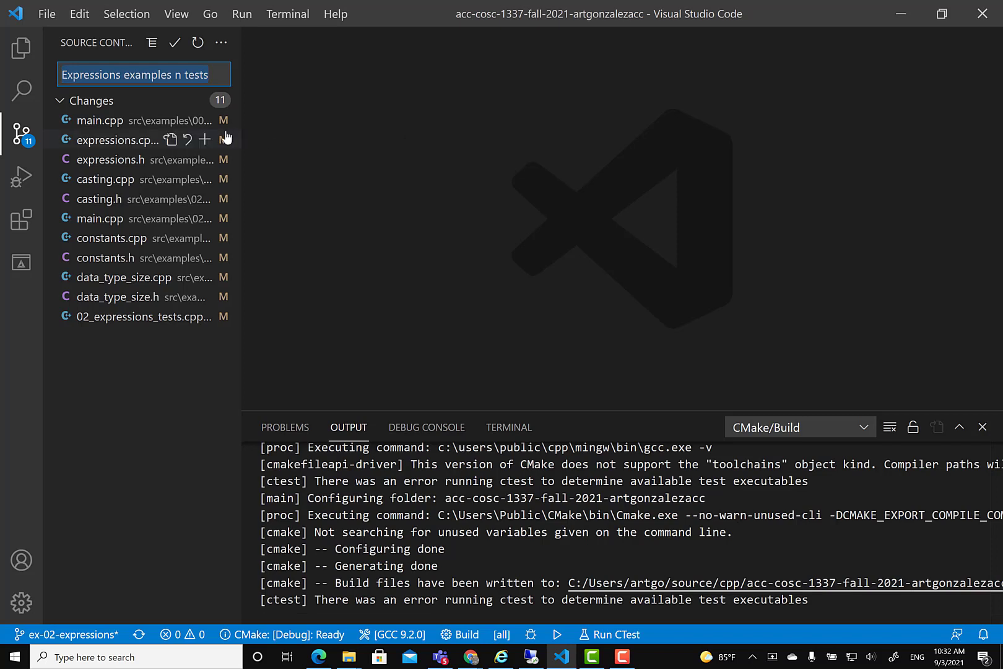
{"action": "mouse_move", "coordinate": [125, 101]}
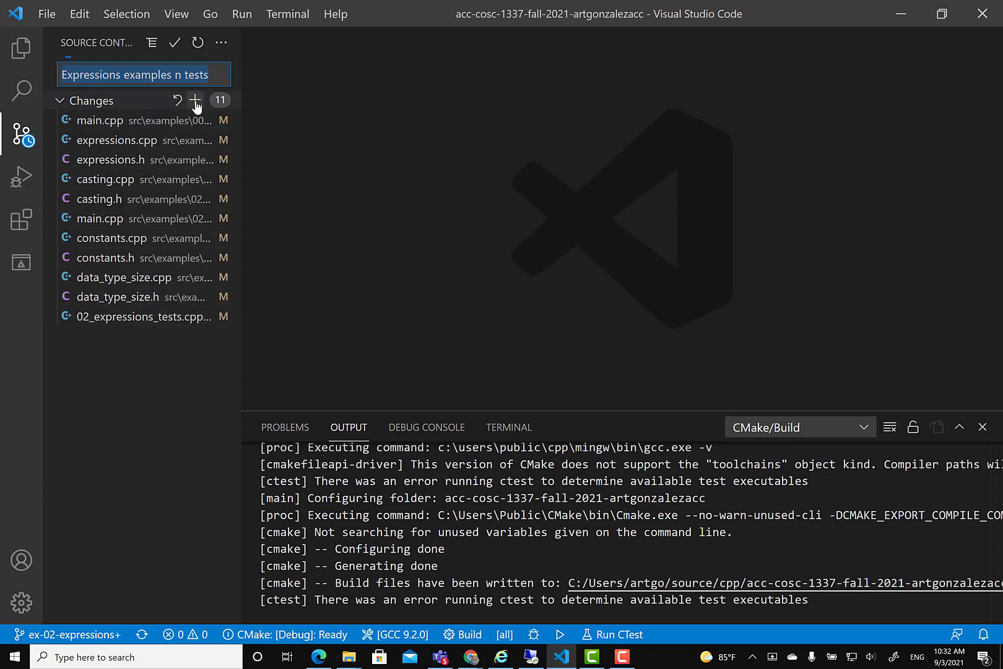
Stage all 11 changed files and commit them as 'Expressions examples n tests'
{"action": "left_click", "coordinate": [196, 101]}
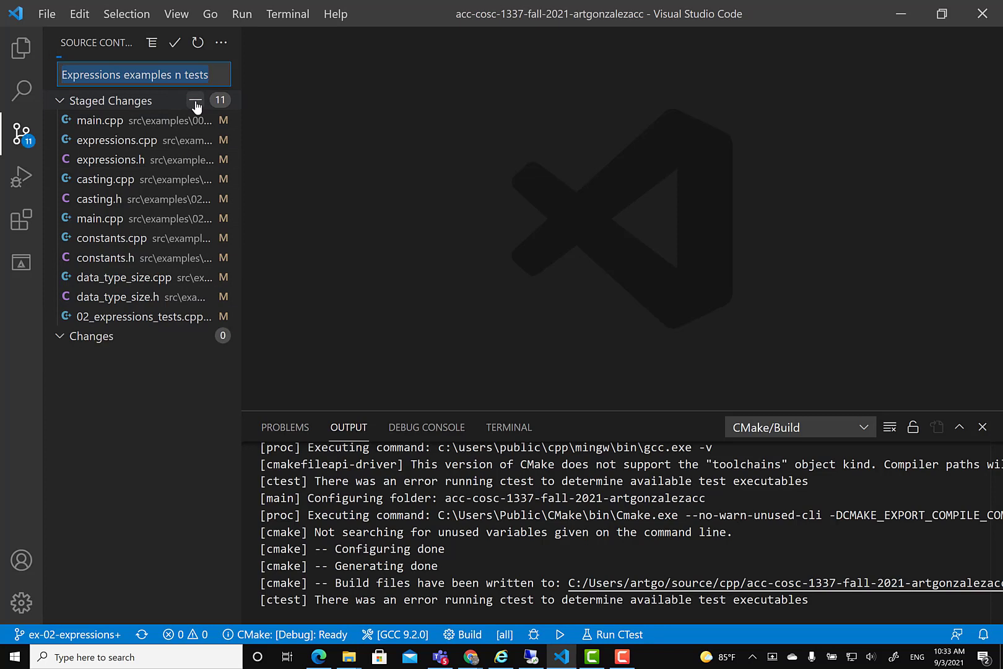
{"action": "left_click", "coordinate": [174, 45]}
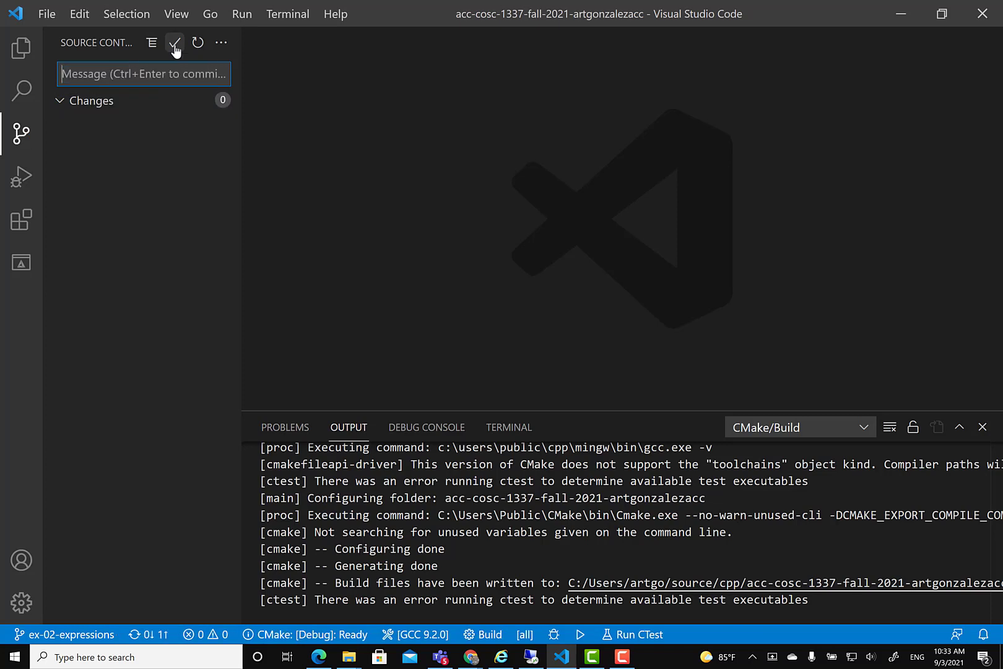
{"action": "left_click", "coordinate": [222, 43]}
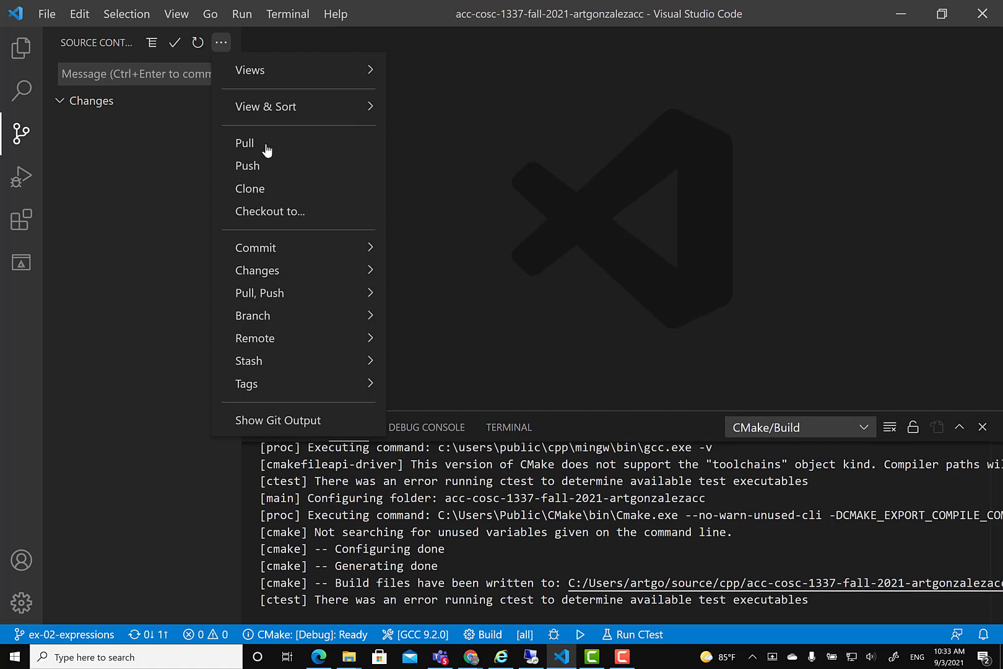
{"action": "mouse_move", "coordinate": [259, 293]}
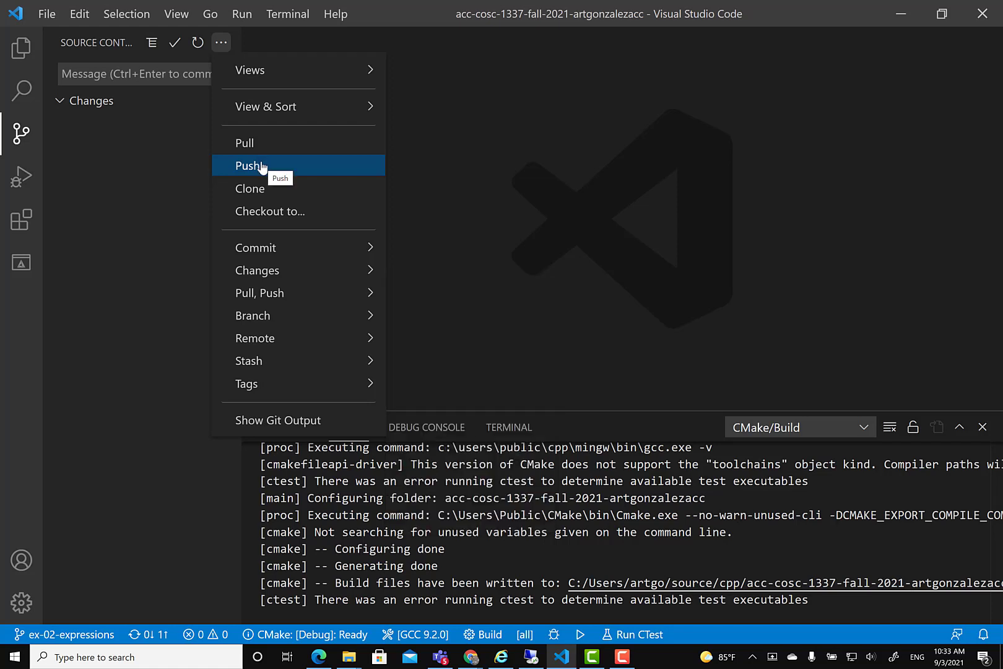
Push the expressions commit to the remote and bring up the browser windows
{"action": "left_click", "coordinate": [262, 167]}
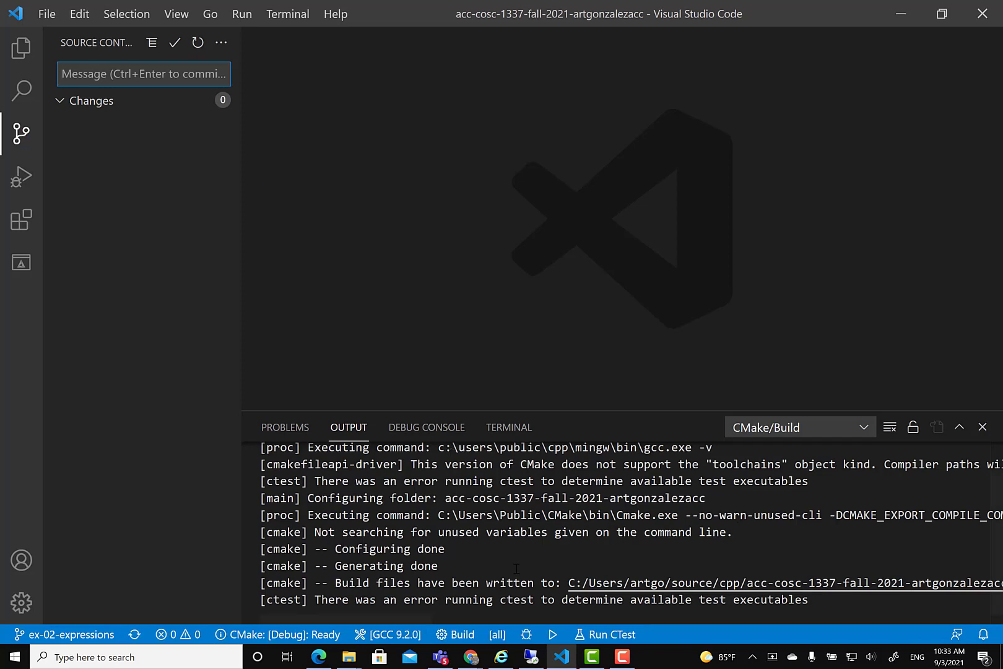
{"action": "left_click", "coordinate": [470, 656]}
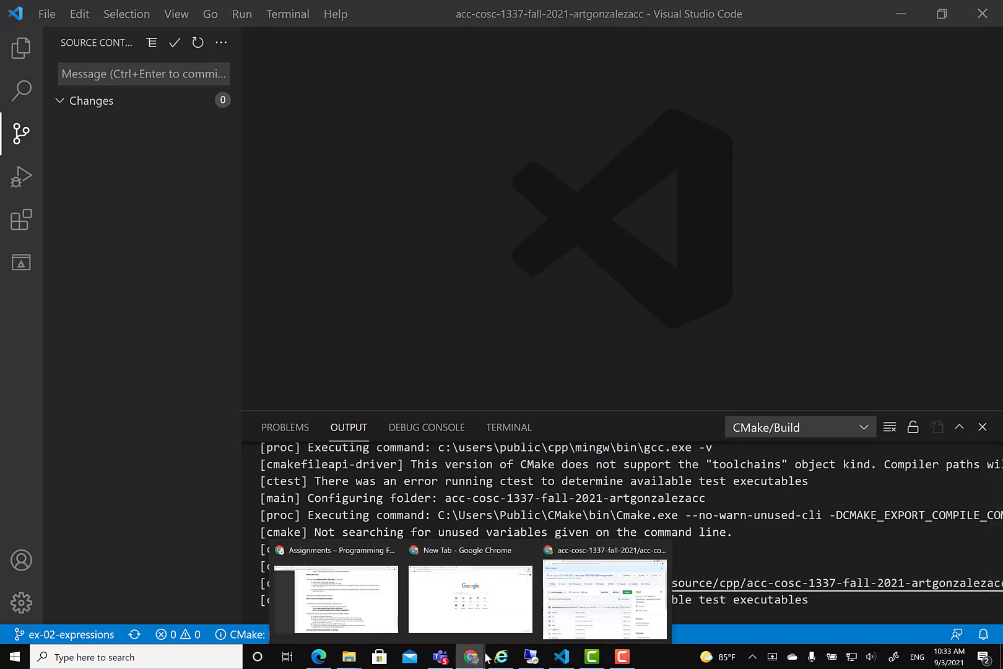
View the ex-02-expressions branch on GitHub, 1 commit ahead of master
{"action": "left_click", "coordinate": [605, 599]}
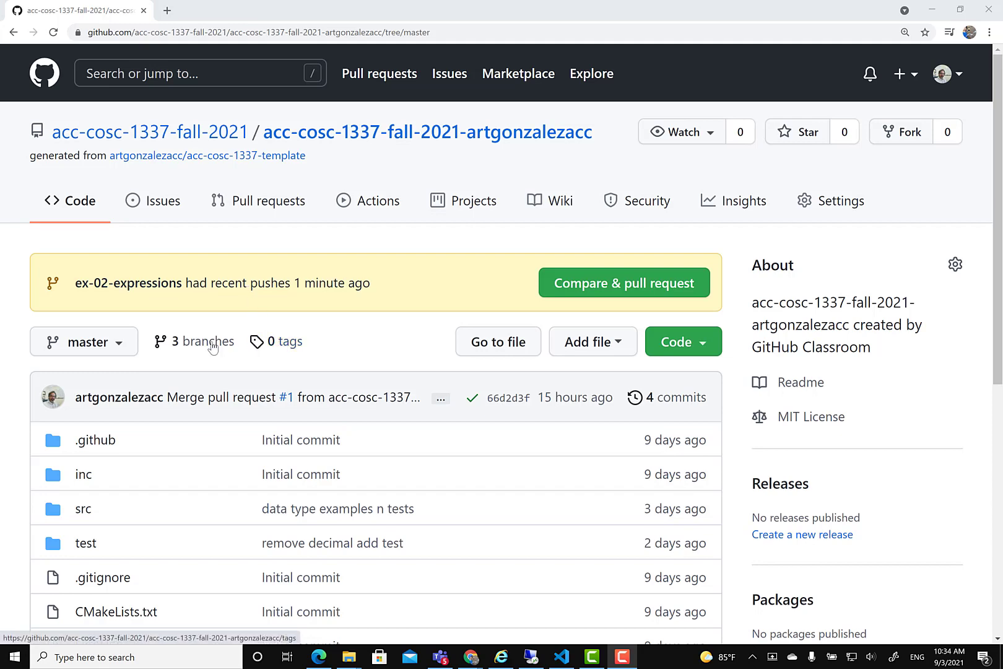
{"action": "scroll", "coordinate": [181, 349], "scroll_direction": "down", "scroll_amount": 1}
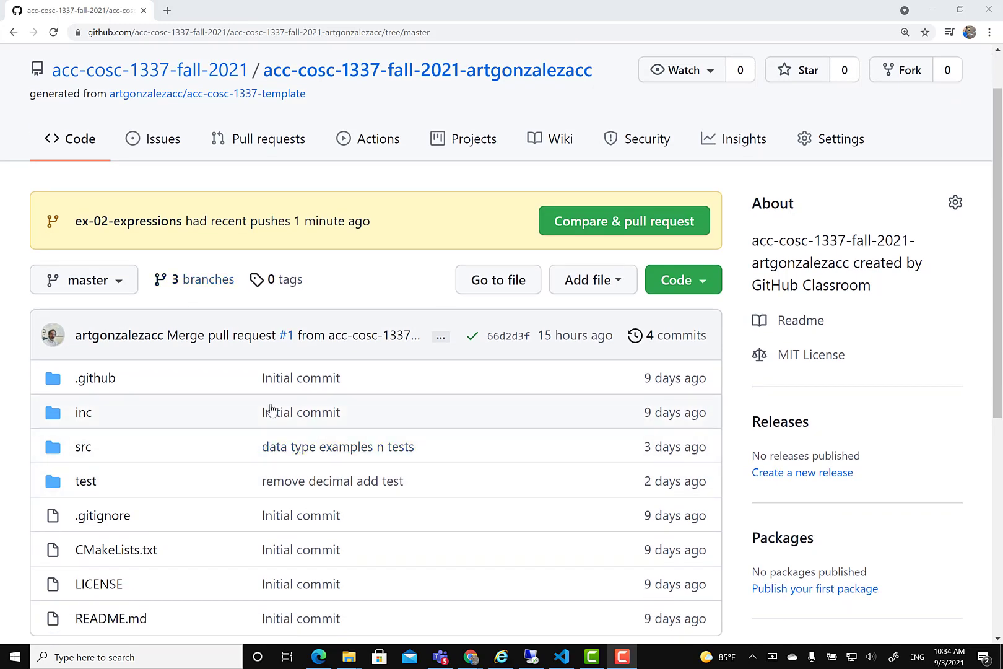
{"action": "left_click", "coordinate": [12, 305]}
{"action": "scroll", "coordinate": [11, 305], "scroll_direction": "down", "scroll_amount": 1}
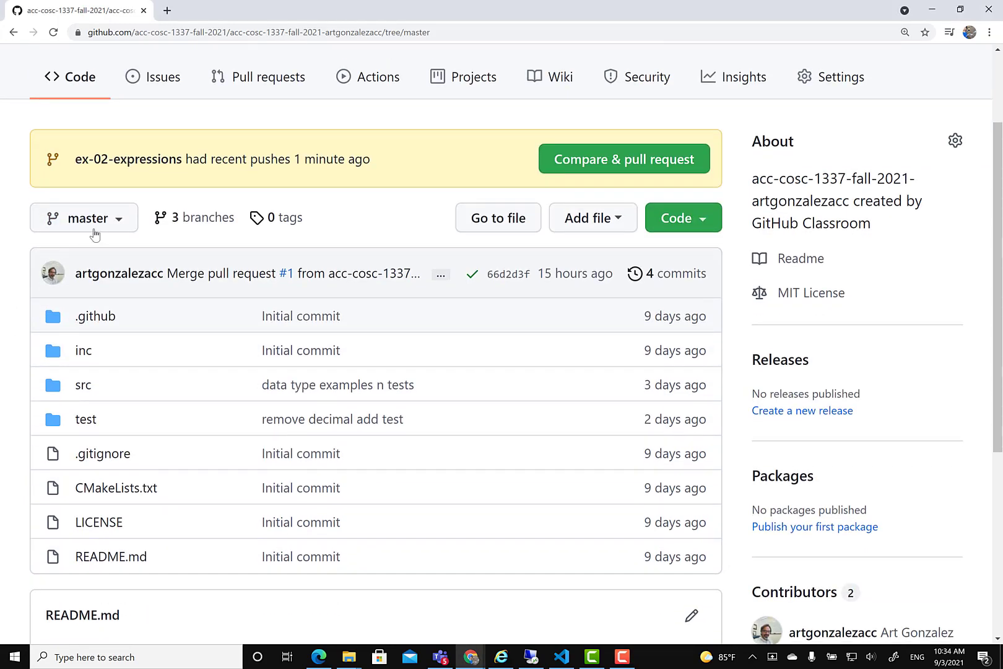
{"action": "left_click", "coordinate": [119, 223]}
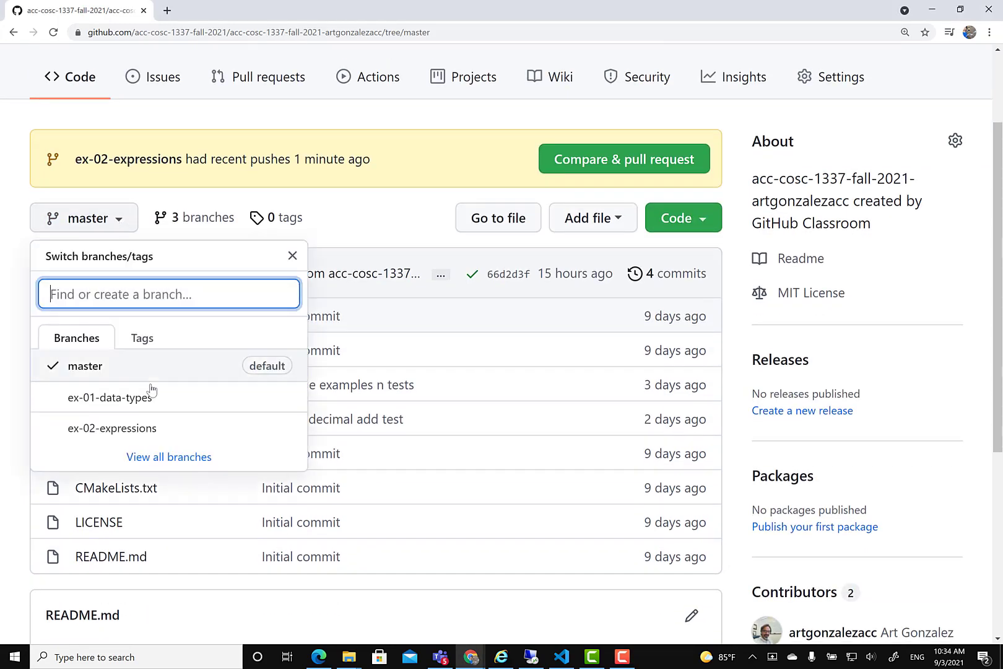
{"action": "left_click", "coordinate": [100, 429]}
{"action": "scroll", "coordinate": [99, 434], "scroll_direction": "down", "scroll_amount": 2}
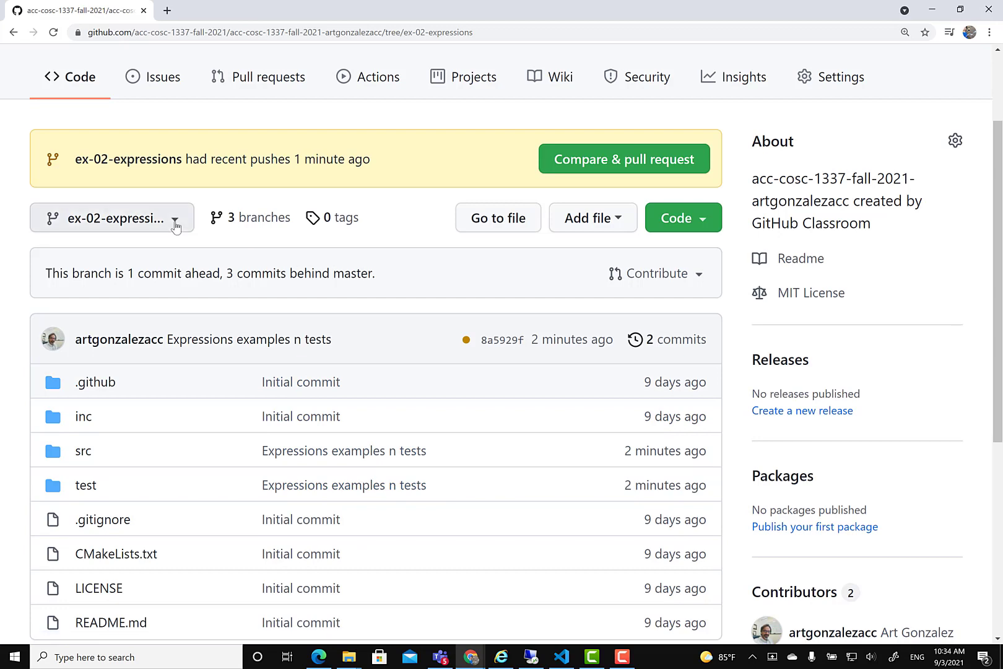
Switch back to master, review its commit history, and return to its file listing
{"action": "left_click", "coordinate": [173, 226]}
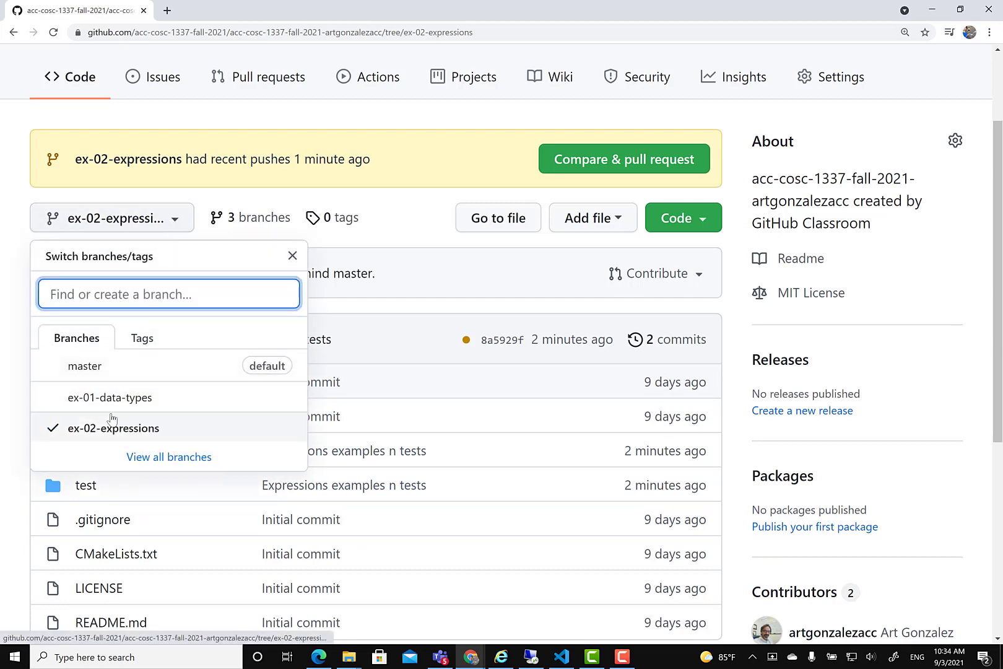
{"action": "left_click", "coordinate": [84, 366]}
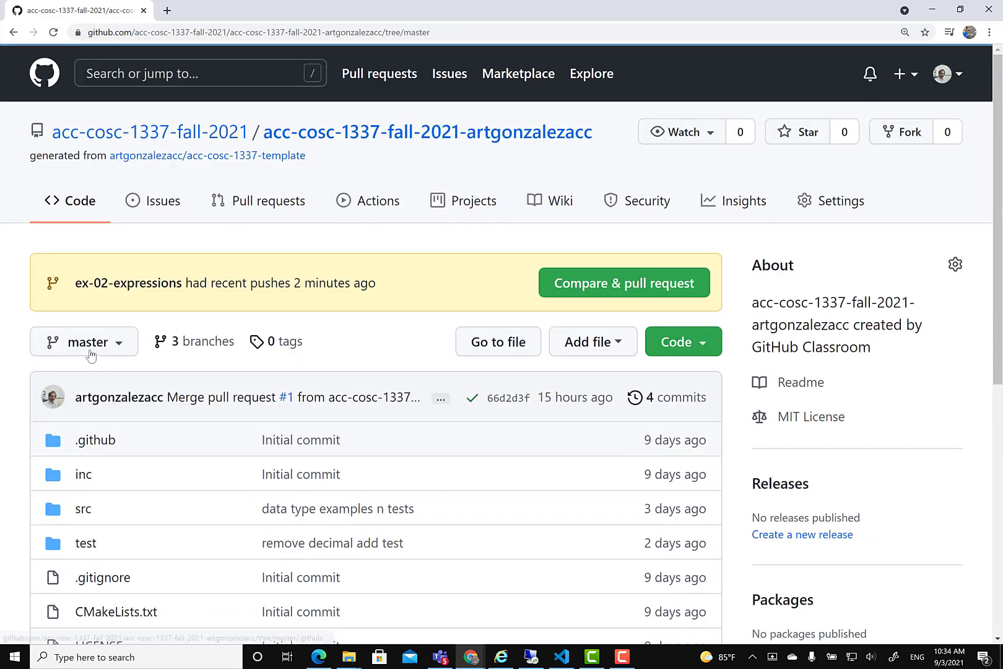
{"action": "scroll", "coordinate": [87, 343], "scroll_direction": "down", "scroll_amount": 2}
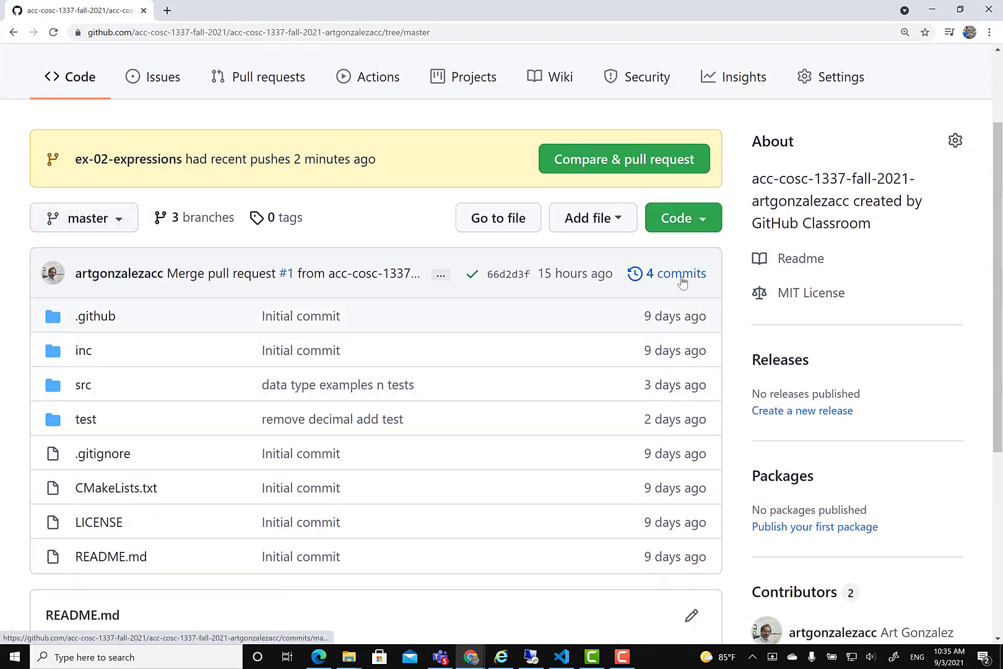
{"action": "left_click", "coordinate": [676, 274]}
{"action": "scroll", "coordinate": [625, 355], "scroll_direction": "down", "scroll_amount": 1}
{"action": "scroll", "coordinate": [625, 355], "scroll_direction": "down", "scroll_amount": 1}
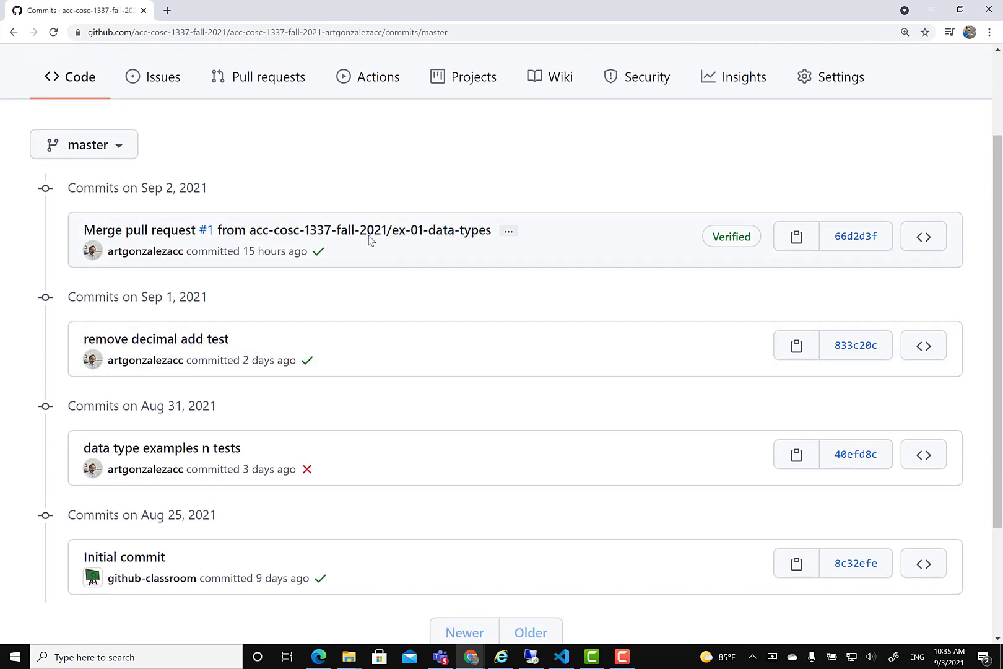
{"action": "left_click", "coordinate": [14, 33]}
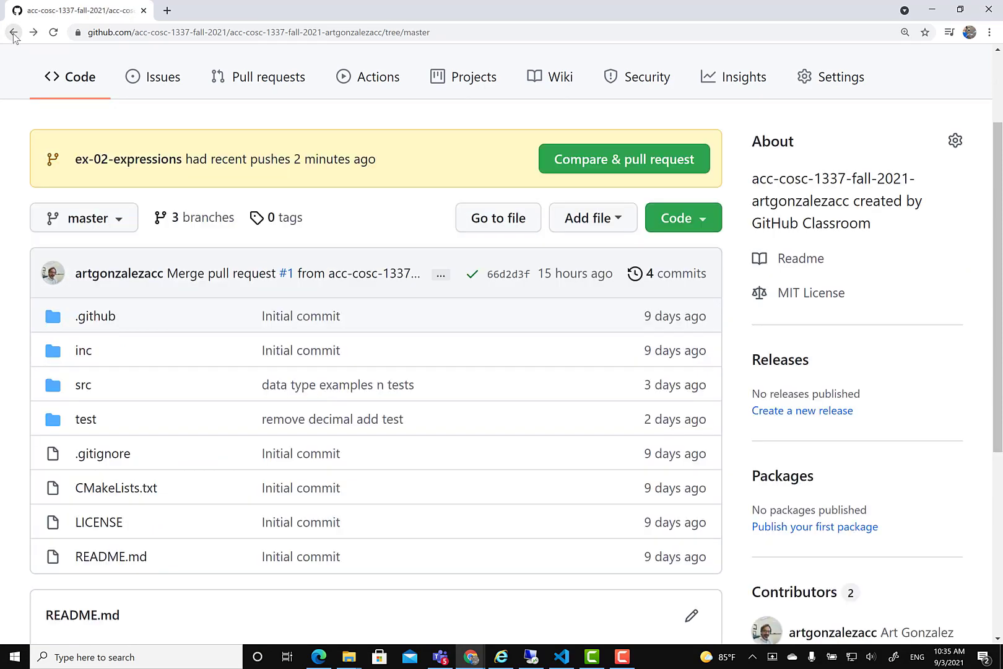
Switch to ex-02-expressions and start a Compare & pull request against master
{"action": "left_click", "coordinate": [117, 219]}
{"action": "left_click", "coordinate": [112, 427]}
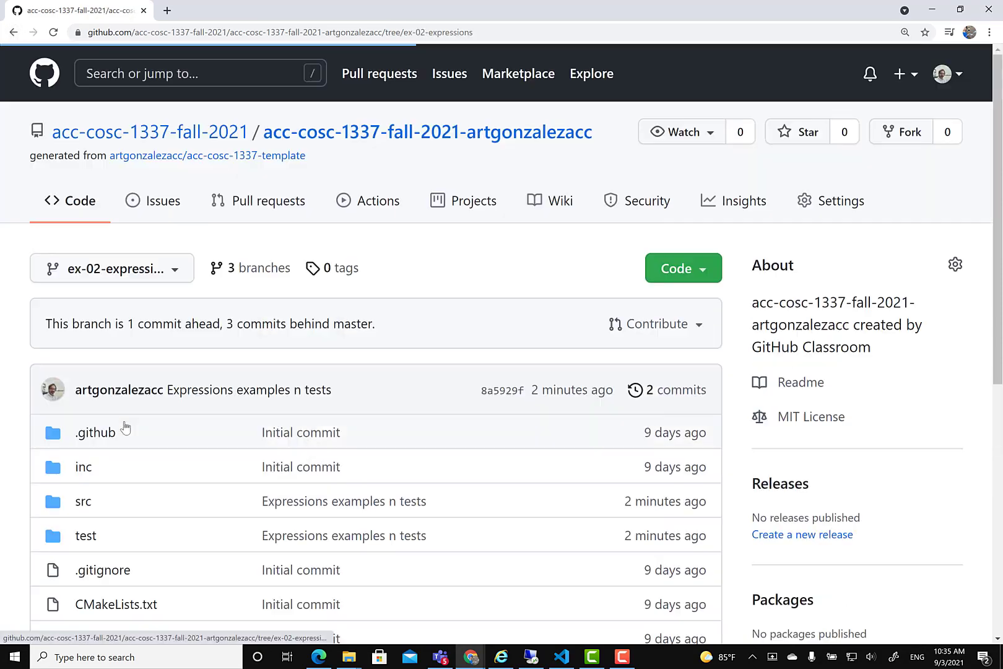
{"action": "scroll", "coordinate": [126, 427], "scroll_direction": "down", "scroll_amount": 3}
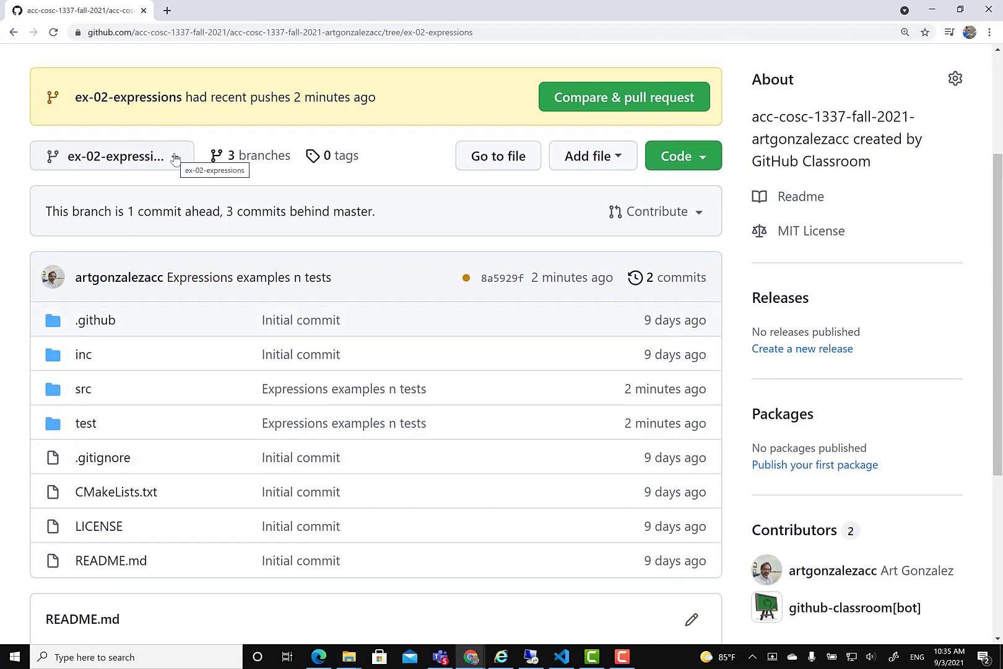
{"action": "scroll", "coordinate": [185, 226], "scroll_direction": "up", "scroll_amount": 1}
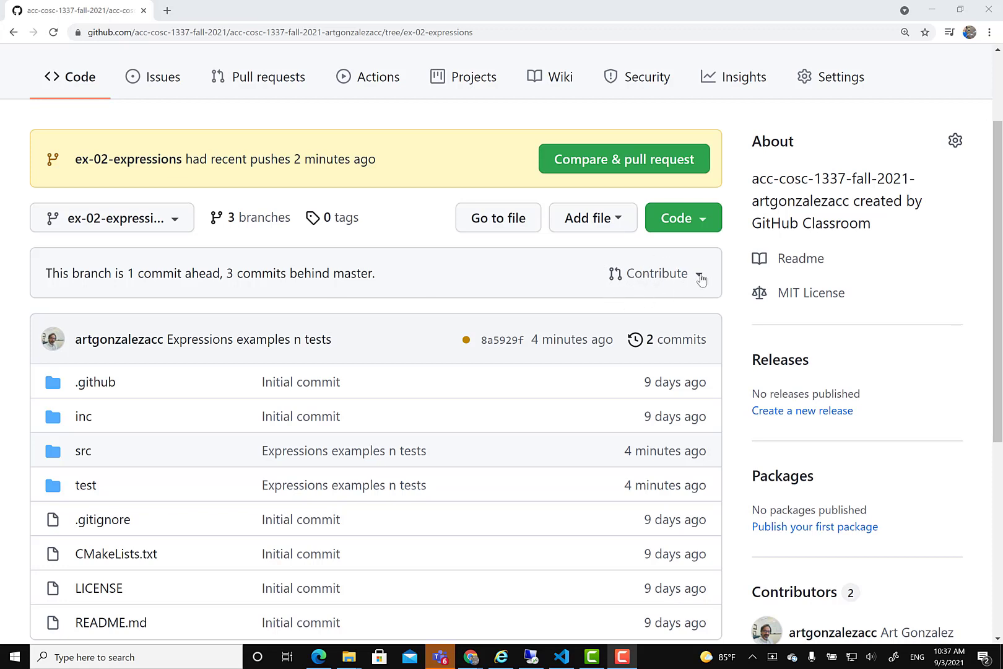
{"action": "left_click", "coordinate": [702, 278]}
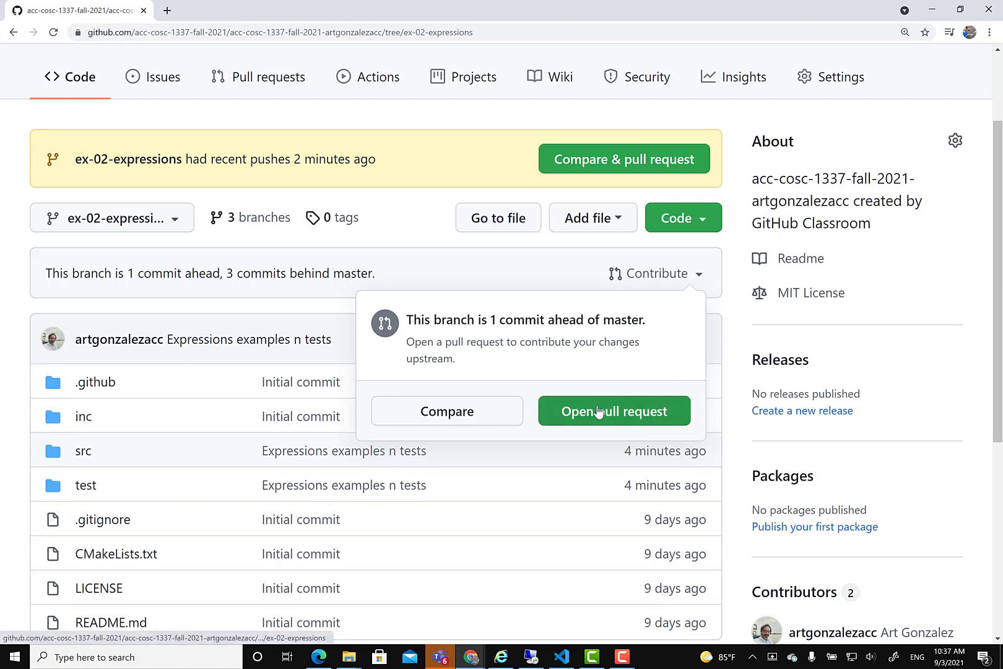
{"action": "left_click", "coordinate": [598, 411]}
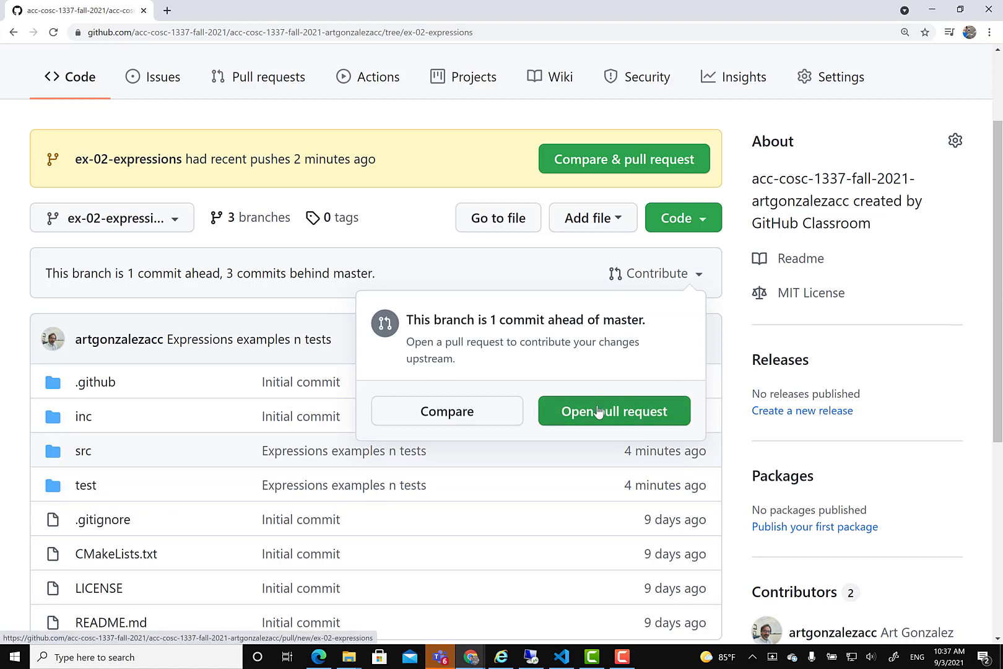
{"action": "left_click", "coordinate": [423, 237]}
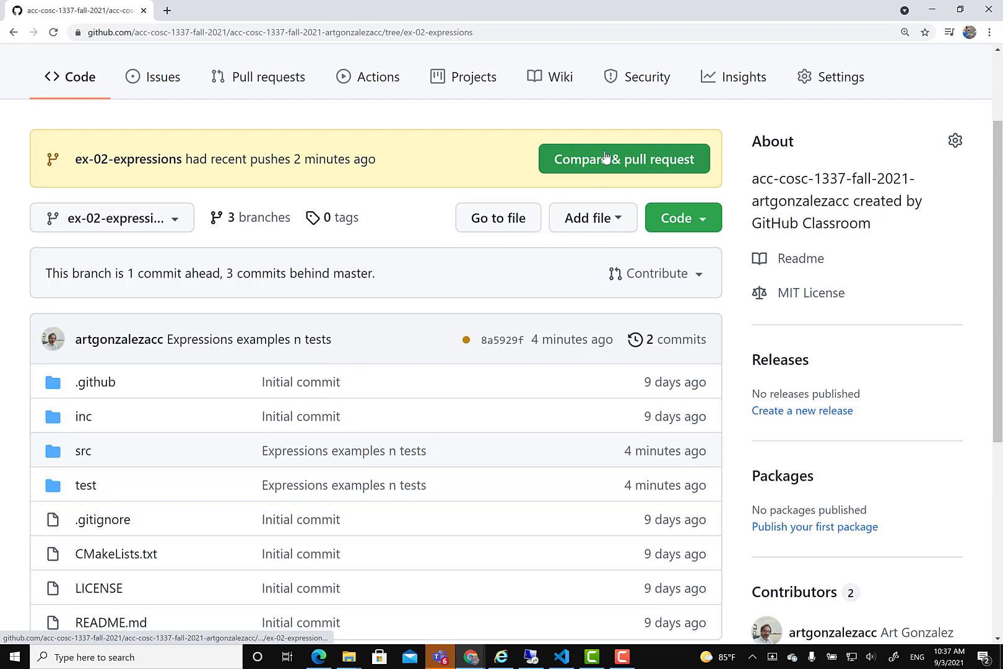
Create pull request #2 'Expressions examples n tests' with description 'Merge back into master'
{"action": "left_click", "coordinate": [589, 163]}
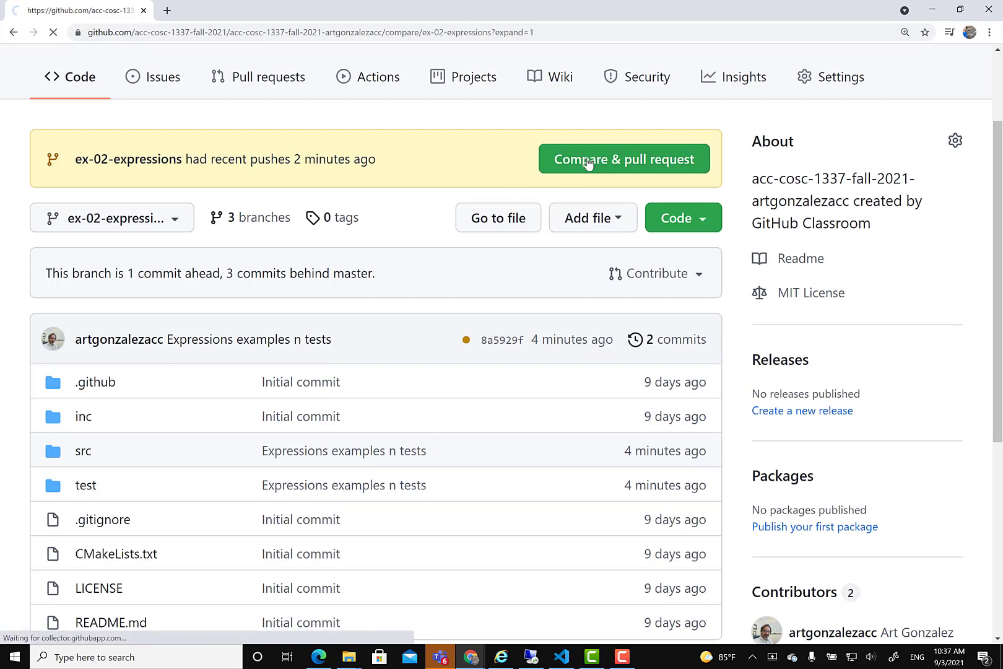
{"action": "scroll", "coordinate": [601, 302], "scroll_direction": "down", "scroll_amount": 3}
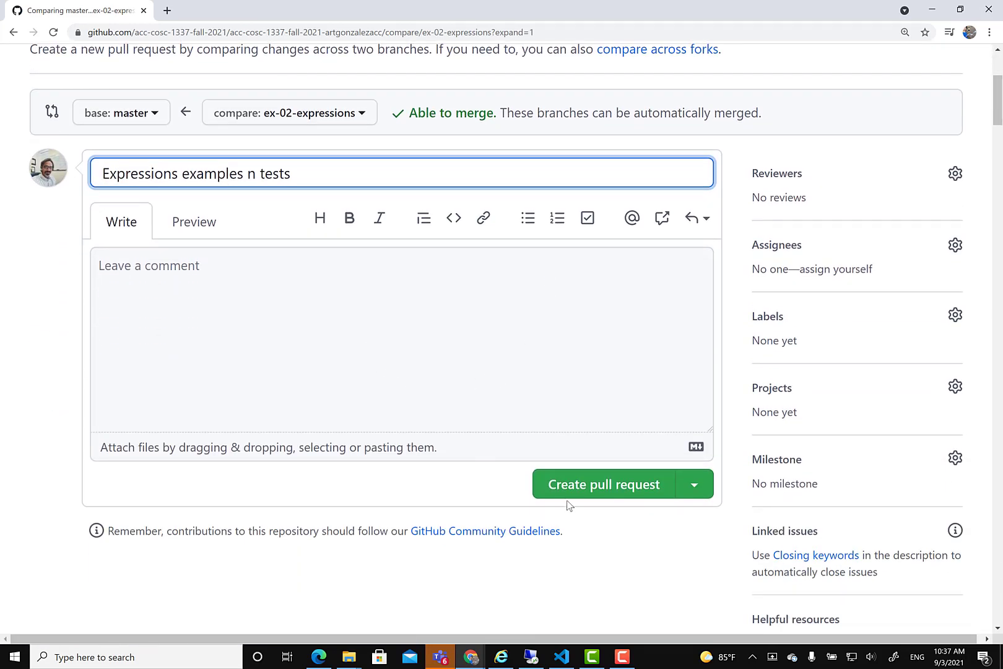
{"action": "left_click", "coordinate": [280, 303]}
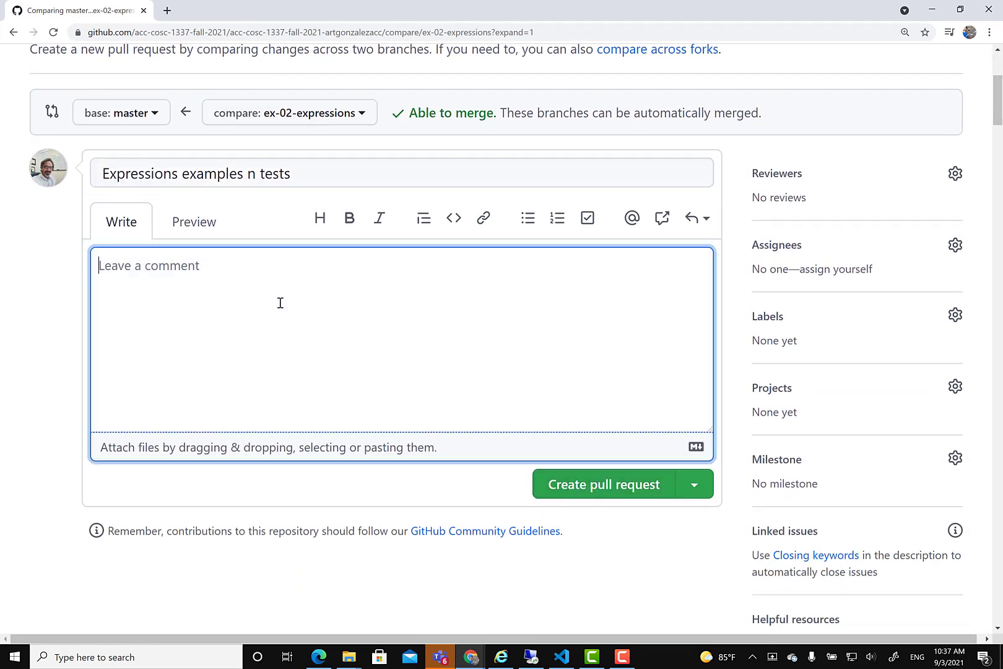
{"action": "type", "text": "Me"}
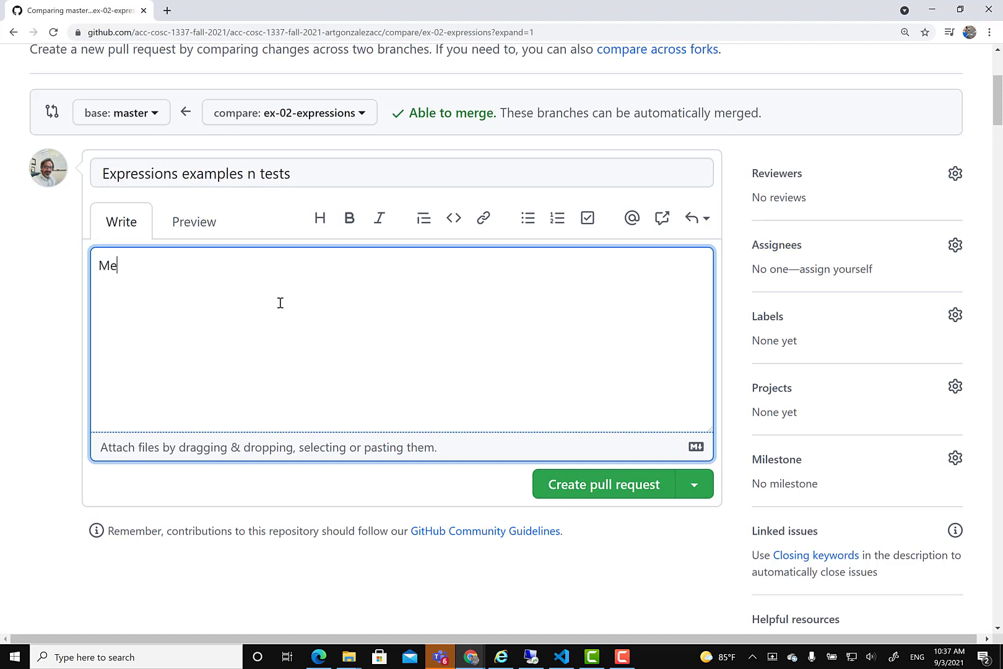
{"action": "type", "text": "rge back into master"}
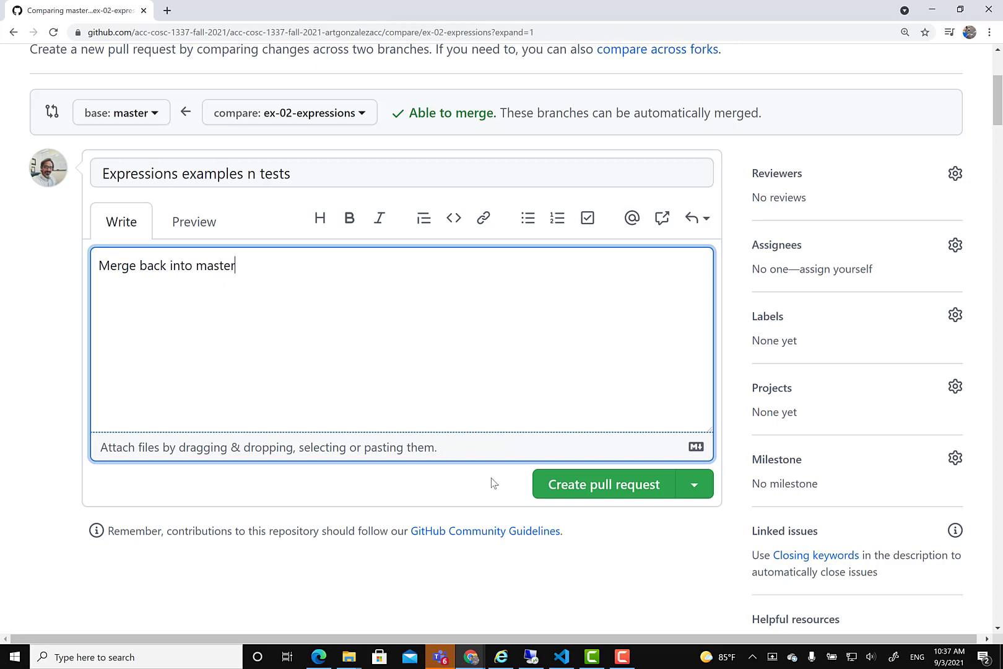
{"action": "left_click", "coordinate": [559, 485]}
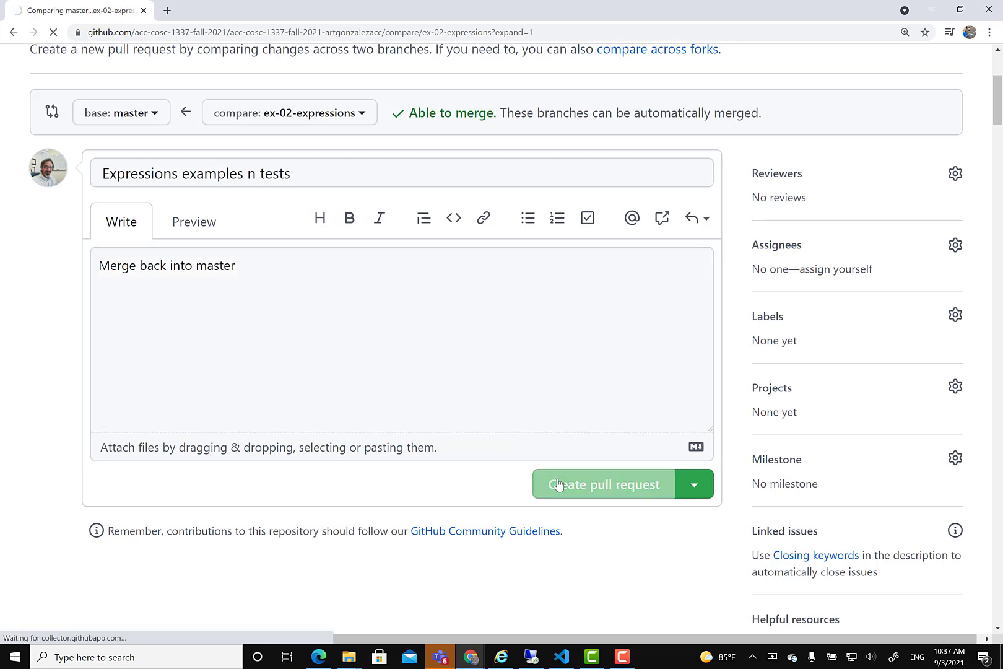
{"action": "scroll", "coordinate": [524, 431], "scroll_direction": "down", "scroll_amount": 2}
{"action": "scroll", "coordinate": [523, 431], "scroll_direction": "down", "scroll_amount": 2}
{"action": "scroll", "coordinate": [523, 431], "scroll_direction": "down", "scroll_amount": 1}
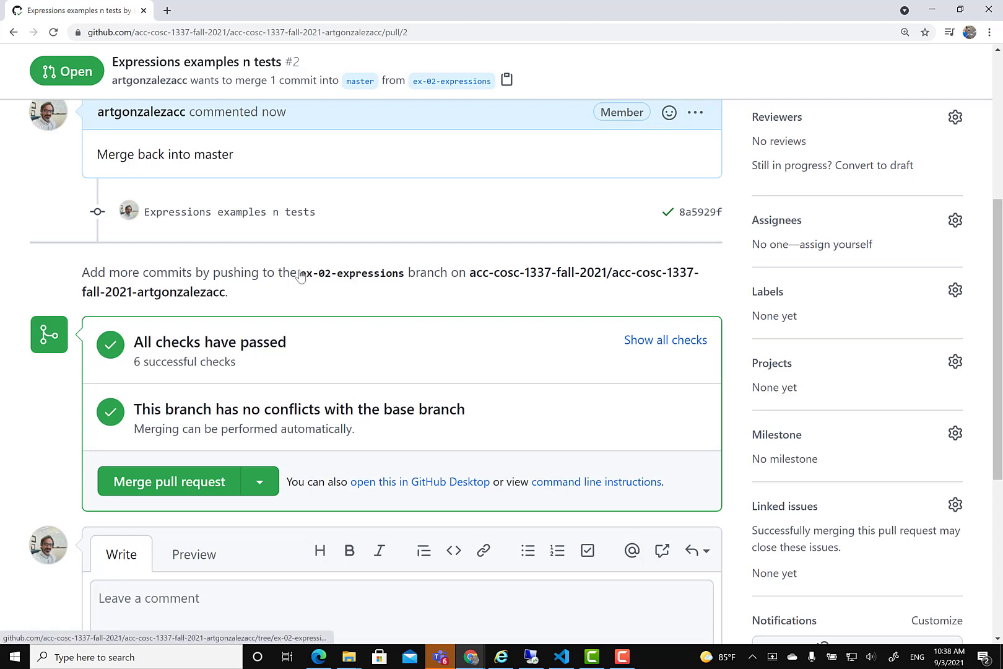
Merge pull request #2 from ex-02-expressions into master and confirm the merge
{"action": "left_click_drag", "start_coordinate": [300, 273], "coordinate": [405, 271]}
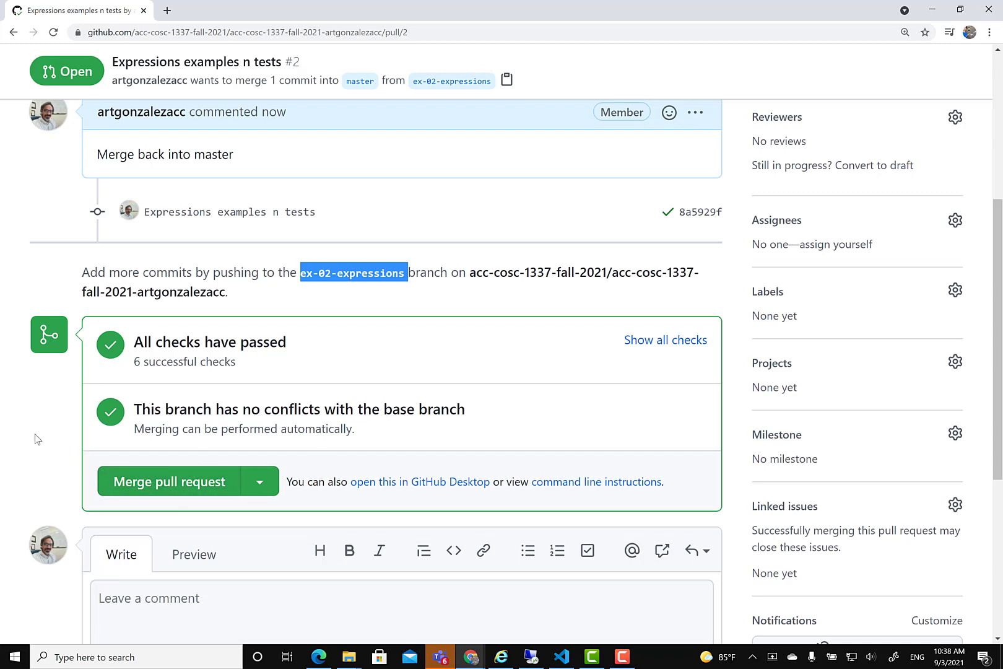
{"action": "scroll", "coordinate": [81, 454], "scroll_direction": "down", "scroll_amount": 3}
{"action": "scroll", "coordinate": [81, 454], "scroll_direction": "down", "scroll_amount": 2}
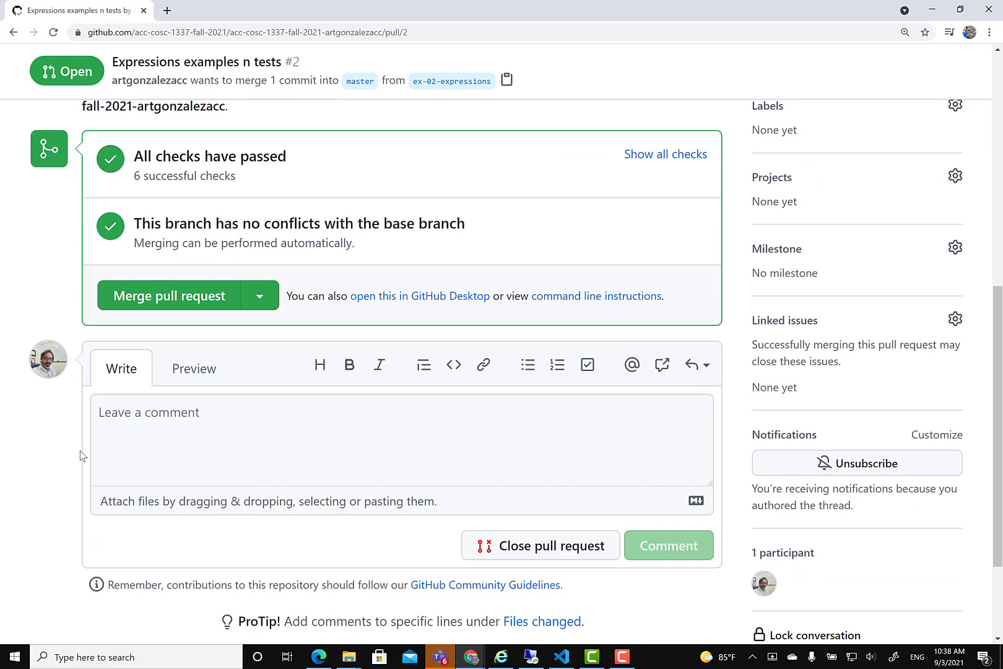
{"action": "left_click", "coordinate": [151, 299]}
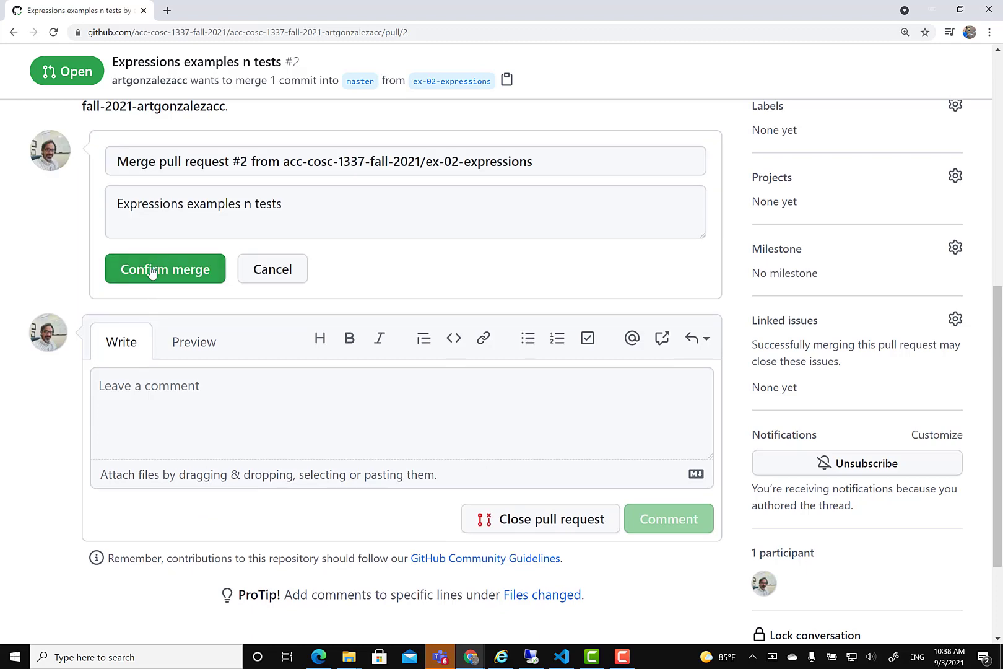
{"action": "left_click", "coordinate": [152, 273]}
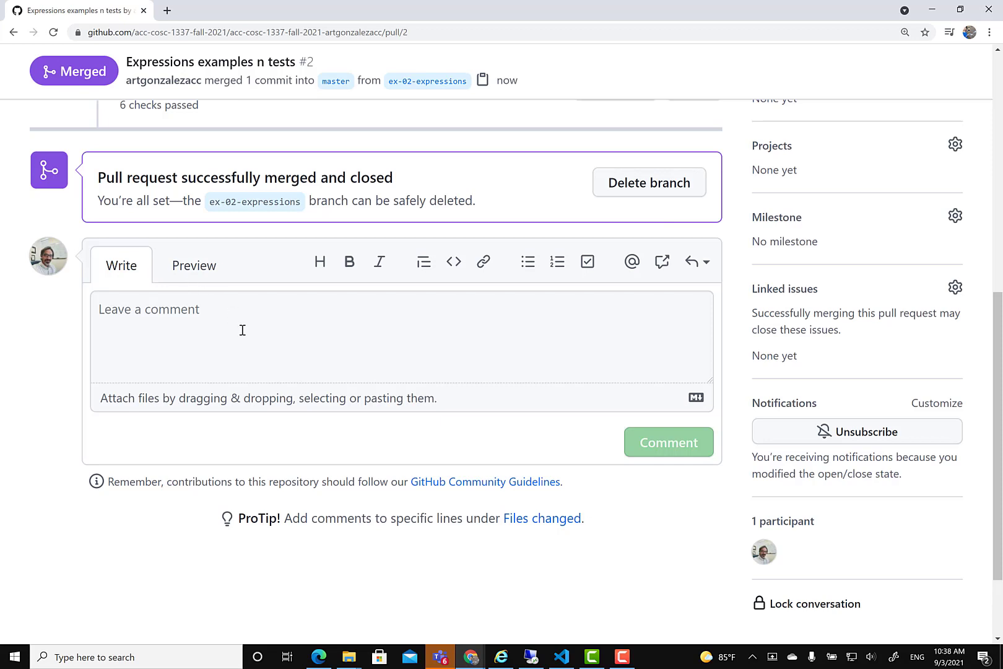
{"action": "scroll", "coordinate": [252, 345], "scroll_direction": "up", "scroll_amount": 1}
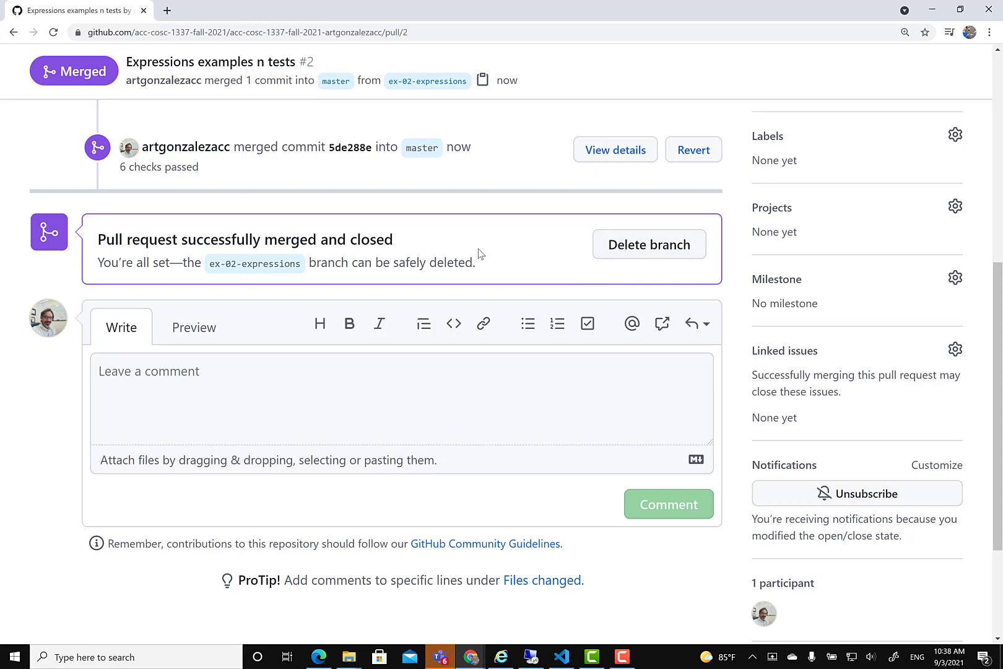
{"action": "scroll", "coordinate": [479, 252], "scroll_direction": "up", "scroll_amount": 3}
{"action": "scroll", "coordinate": [479, 251], "scroll_direction": "up", "scroll_amount": 3}
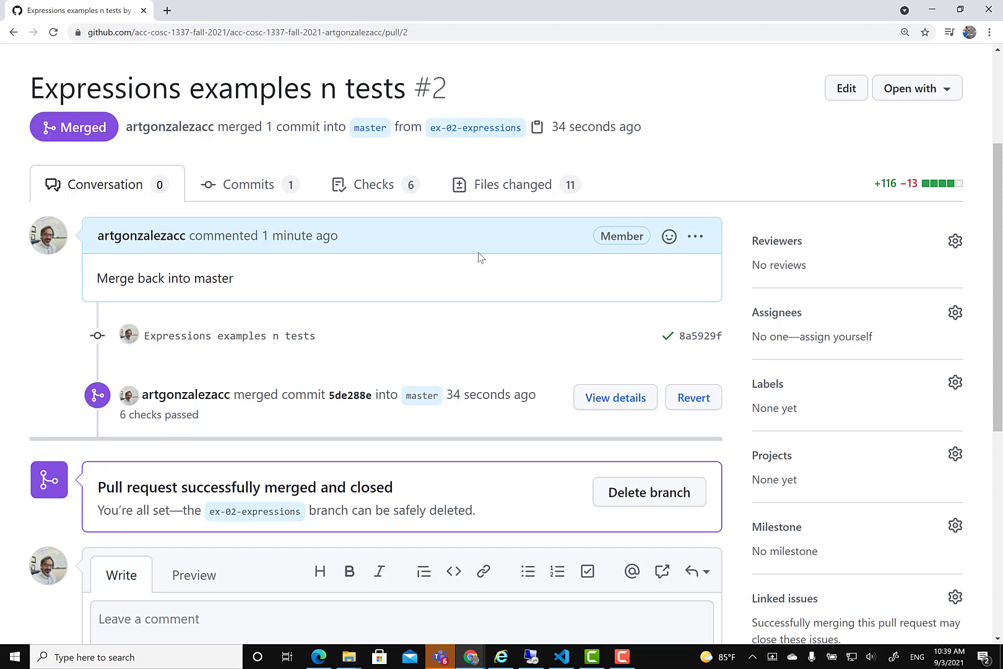
{"action": "scroll", "coordinate": [442, 358], "scroll_direction": "up", "scroll_amount": 3}
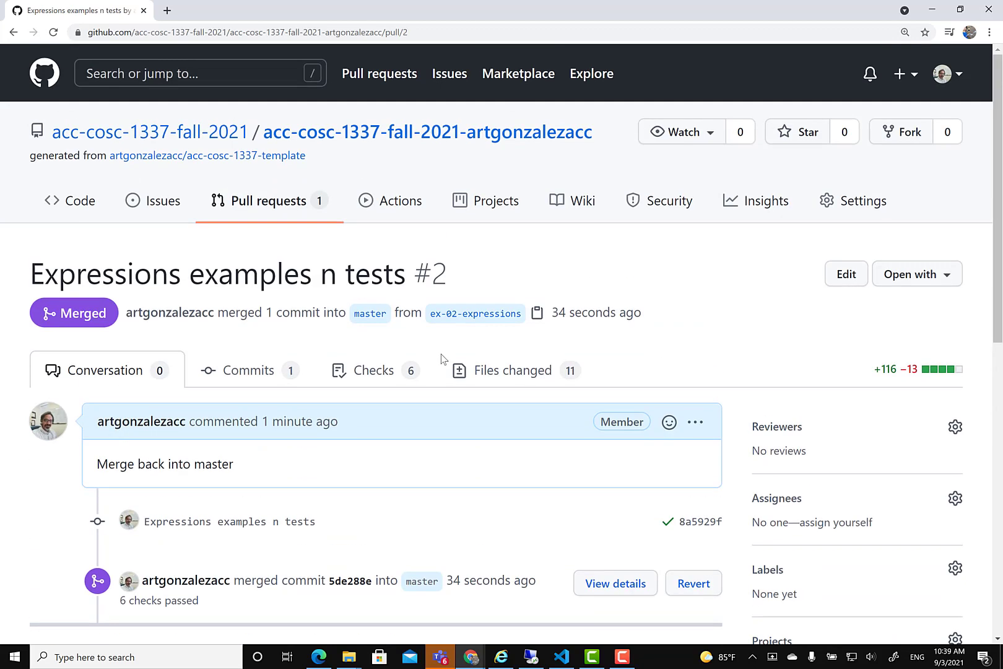
Show master's commit history from the repository main page via the '6 commits' link
{"action": "left_click", "coordinate": [427, 134]}
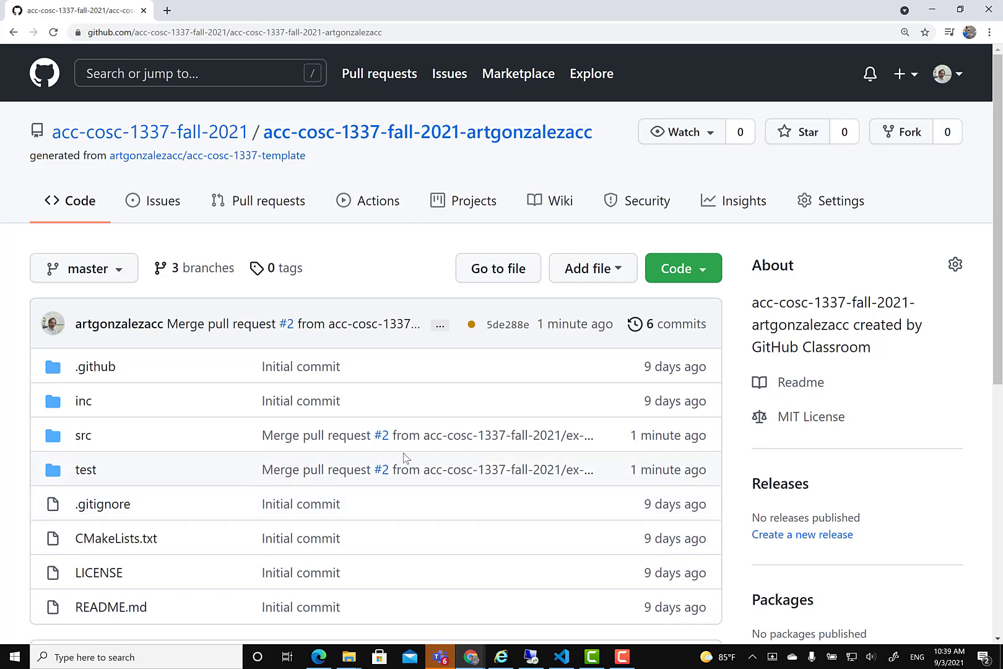
{"action": "scroll", "coordinate": [292, 464], "scroll_direction": "down", "scroll_amount": 1}
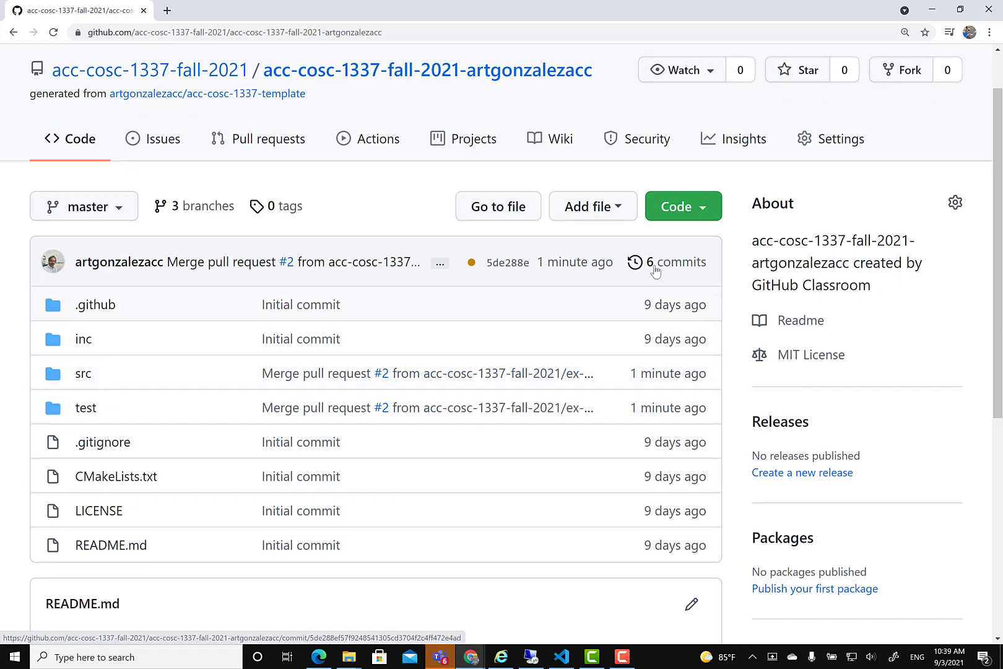
{"action": "left_click", "coordinate": [675, 261]}
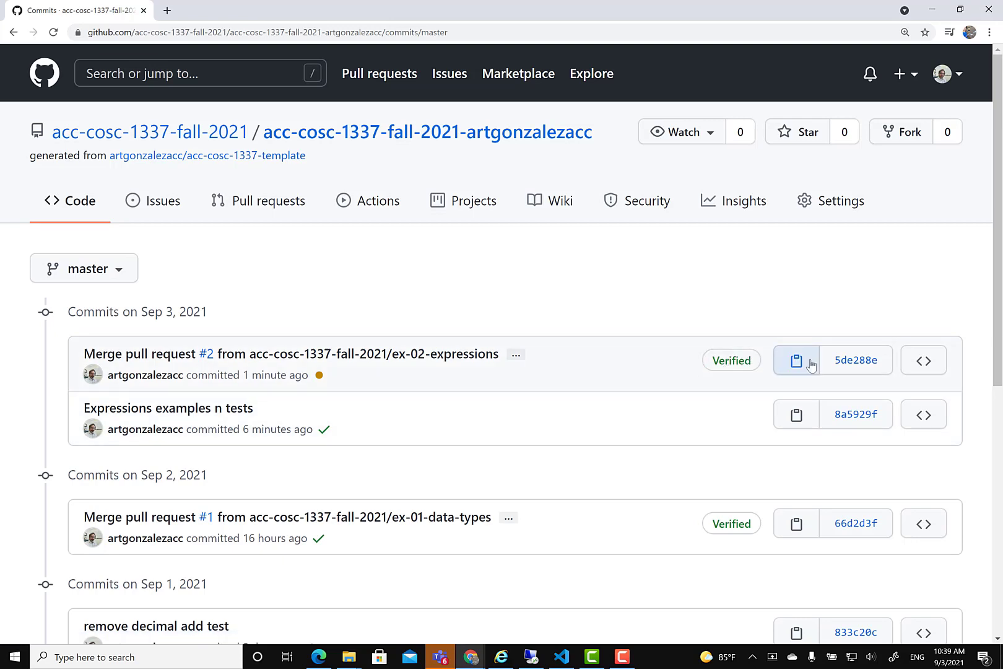
Review merge commit 5de288e: 11 changed files, 116 additions, 13 deletions
{"action": "left_click", "coordinate": [859, 364]}
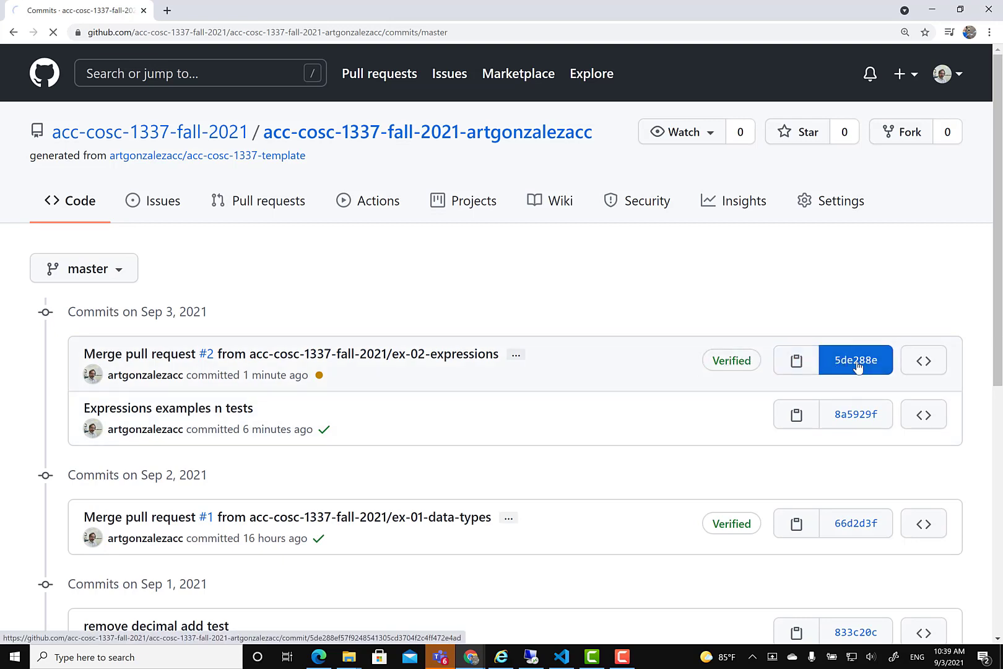
{"action": "scroll", "coordinate": [572, 357], "scroll_direction": "down", "scroll_amount": 2}
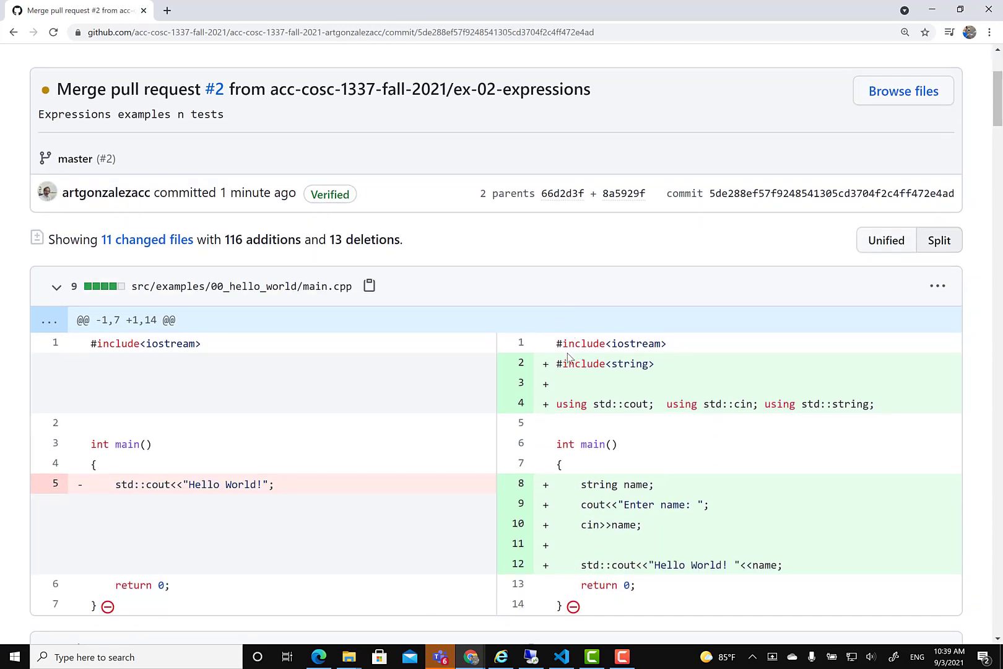
{"action": "scroll", "coordinate": [568, 355], "scroll_direction": "down", "scroll_amount": 2}
{"action": "scroll", "coordinate": [471, 181], "scroll_direction": "down", "scroll_amount": 1}
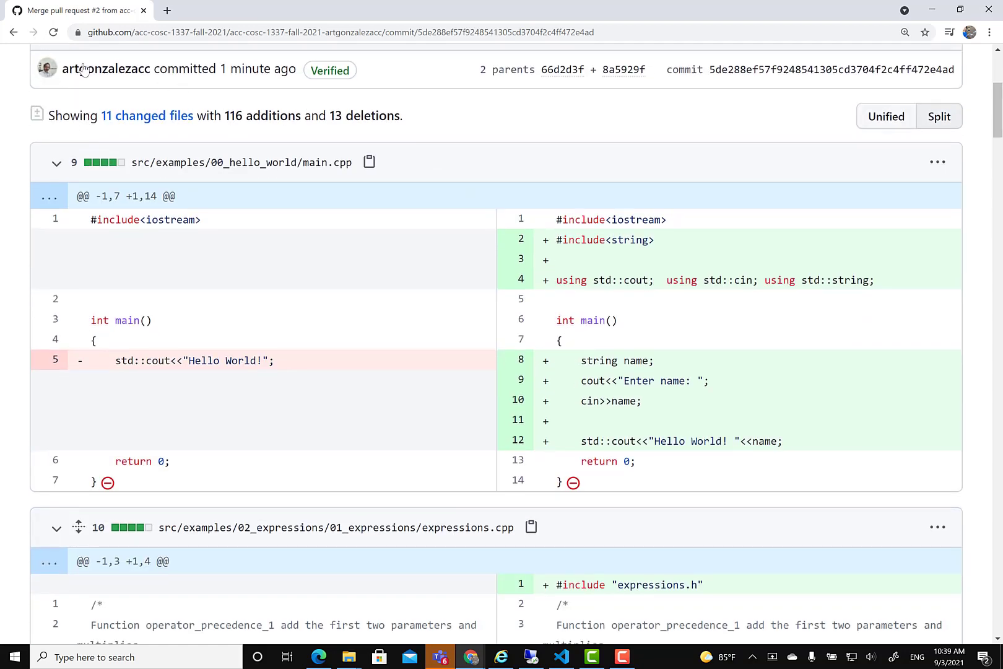
{"action": "left_click", "coordinate": [11, 32]}
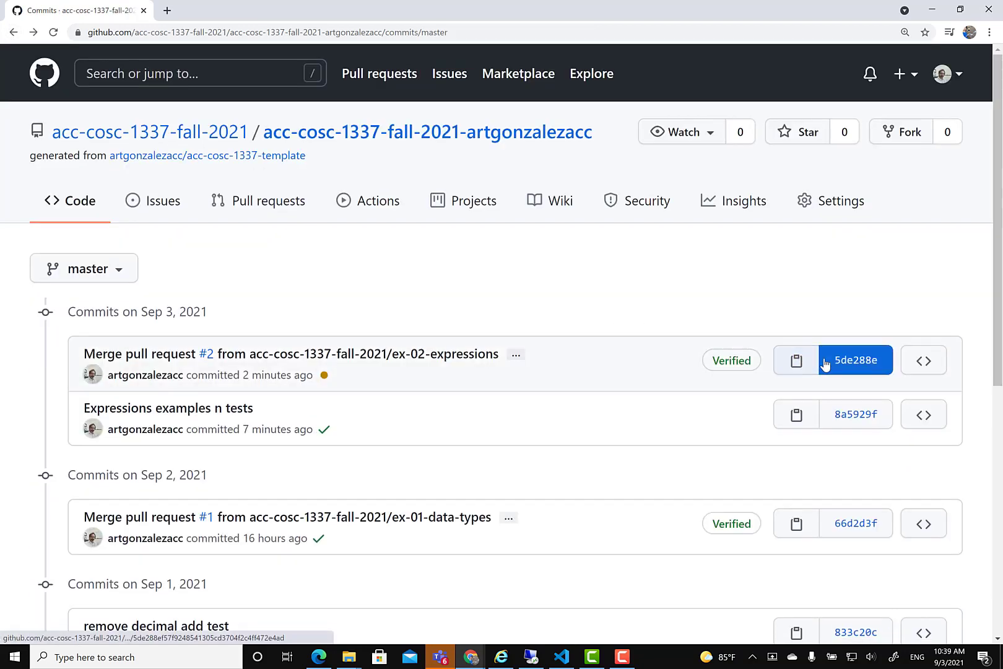
{"action": "left_click", "coordinate": [846, 362]}
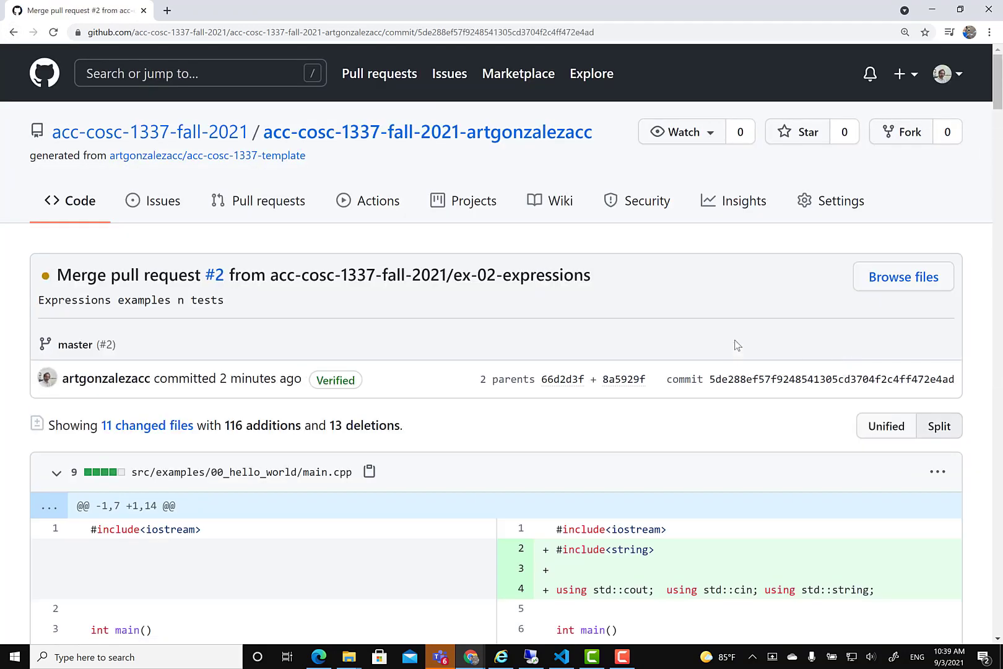
{"action": "scroll", "coordinate": [737, 345], "scroll_direction": "down", "scroll_amount": 2}
{"action": "scroll", "coordinate": [736, 344], "scroll_direction": "down", "scroll_amount": 4}
{"action": "scroll", "coordinate": [737, 345], "scroll_direction": "down", "scroll_amount": 3}
{"action": "scroll", "coordinate": [737, 344], "scroll_direction": "down", "scroll_amount": 2}
{"action": "scroll", "coordinate": [737, 345], "scroll_direction": "down", "scroll_amount": 2}
{"action": "scroll", "coordinate": [736, 345], "scroll_direction": "down", "scroll_amount": 2}
{"action": "scroll", "coordinate": [736, 344], "scroll_direction": "down", "scroll_amount": 2}
{"action": "scroll", "coordinate": [737, 344], "scroll_direction": "down", "scroll_amount": 2}
{"action": "scroll", "coordinate": [736, 339], "scroll_direction": "down", "scroll_amount": 4}
{"action": "scroll", "coordinate": [736, 340], "scroll_direction": "down", "scroll_amount": 3}
{"action": "scroll", "coordinate": [736, 339], "scroll_direction": "up", "scroll_amount": 6}
{"action": "scroll", "coordinate": [736, 339], "scroll_direction": "up", "scroll_amount": 8}
{"action": "scroll", "coordinate": [735, 341], "scroll_direction": "up", "scroll_amount": 5}
{"action": "scroll", "coordinate": [735, 340], "scroll_direction": "up", "scroll_amount": 1}
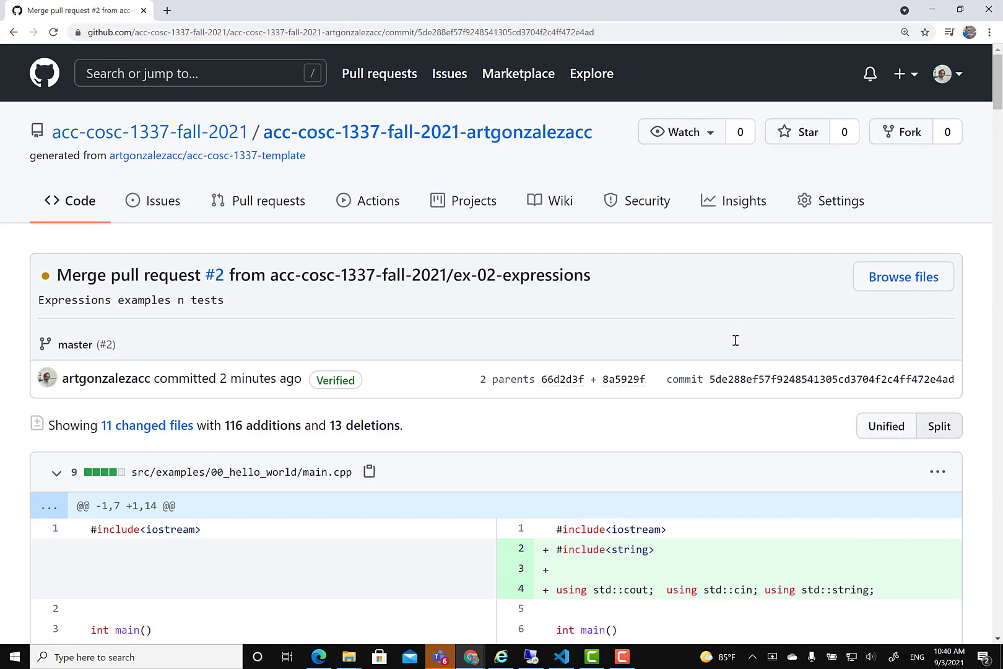